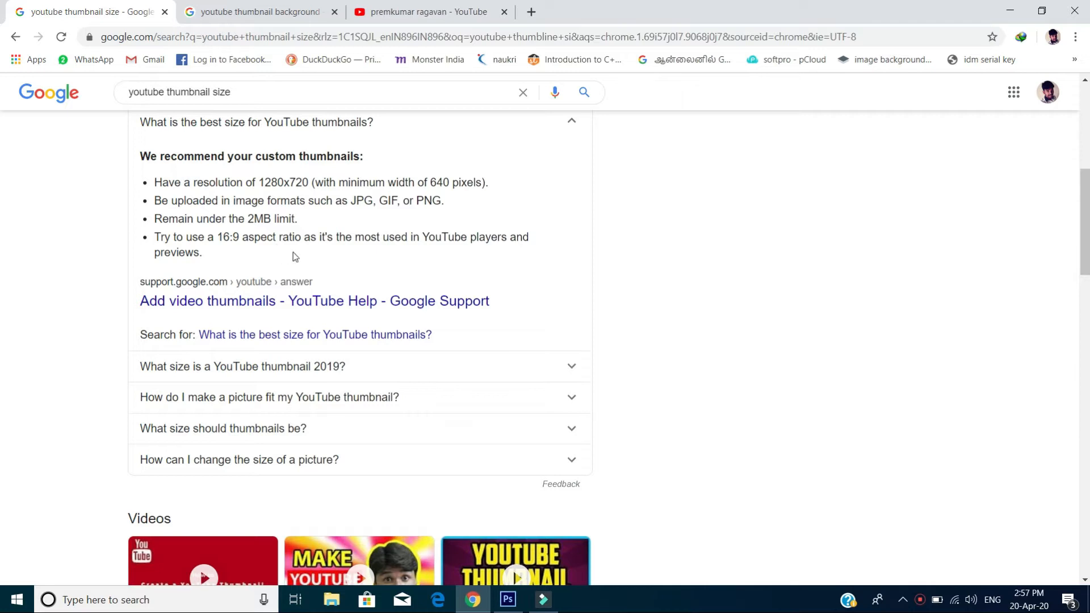
Look through the image search results for YouTube thumbnail backgrounds.
{"action": "left_click", "coordinate": [282, 6]}
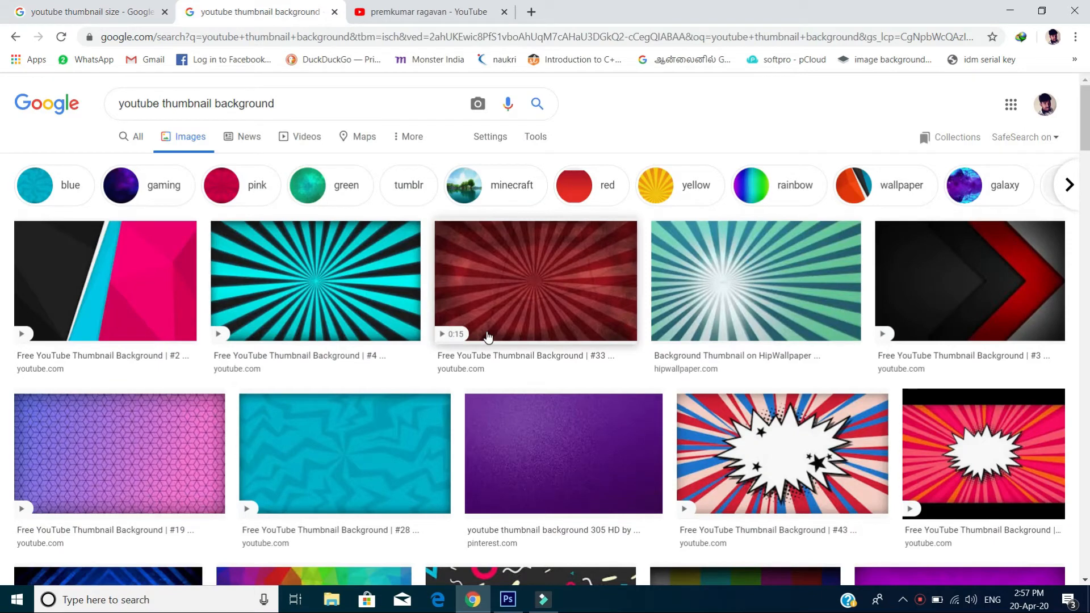
{"action": "scroll", "coordinate": [487, 336], "scroll_direction": "down", "scroll_amount": 7}
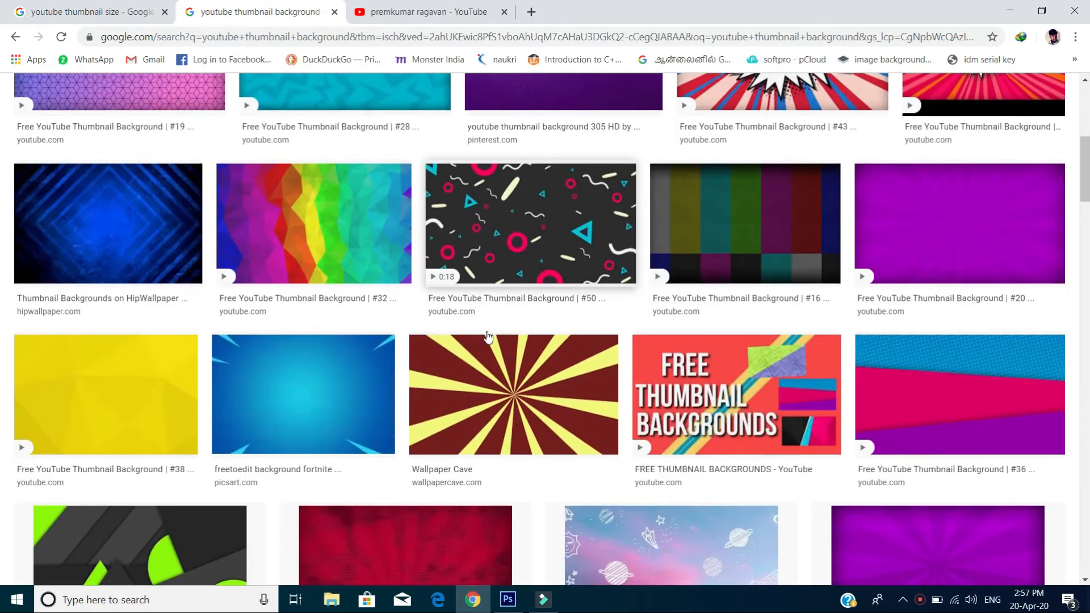
{"action": "scroll", "coordinate": [487, 336], "scroll_direction": "down", "scroll_amount": 10}
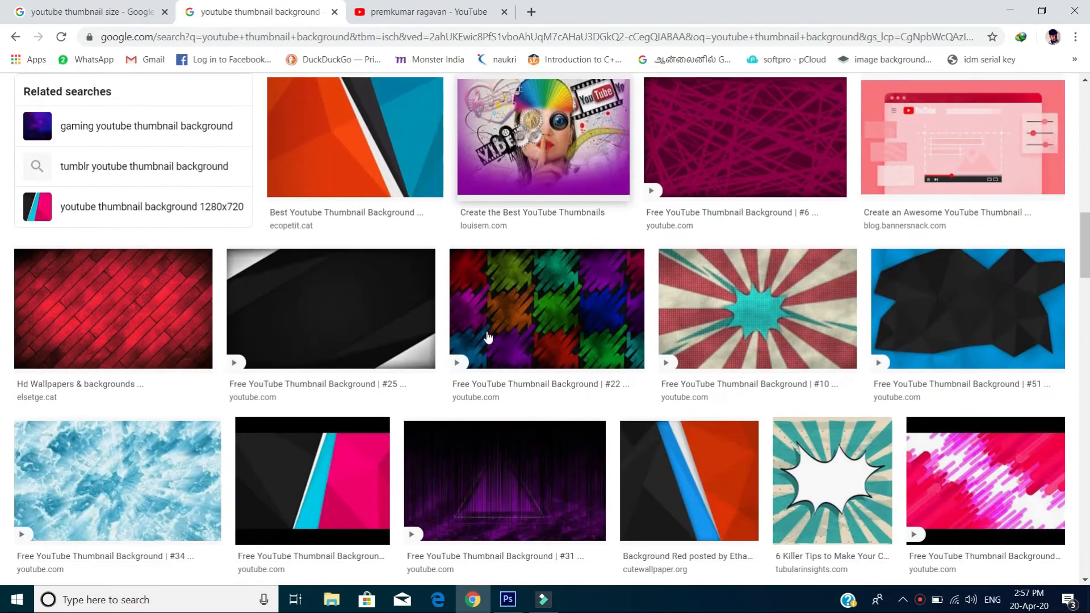
{"action": "scroll", "coordinate": [487, 337], "scroll_direction": "down", "scroll_amount": 14}
{"action": "scroll", "coordinate": [487, 337], "scroll_direction": "up", "scroll_amount": 15}
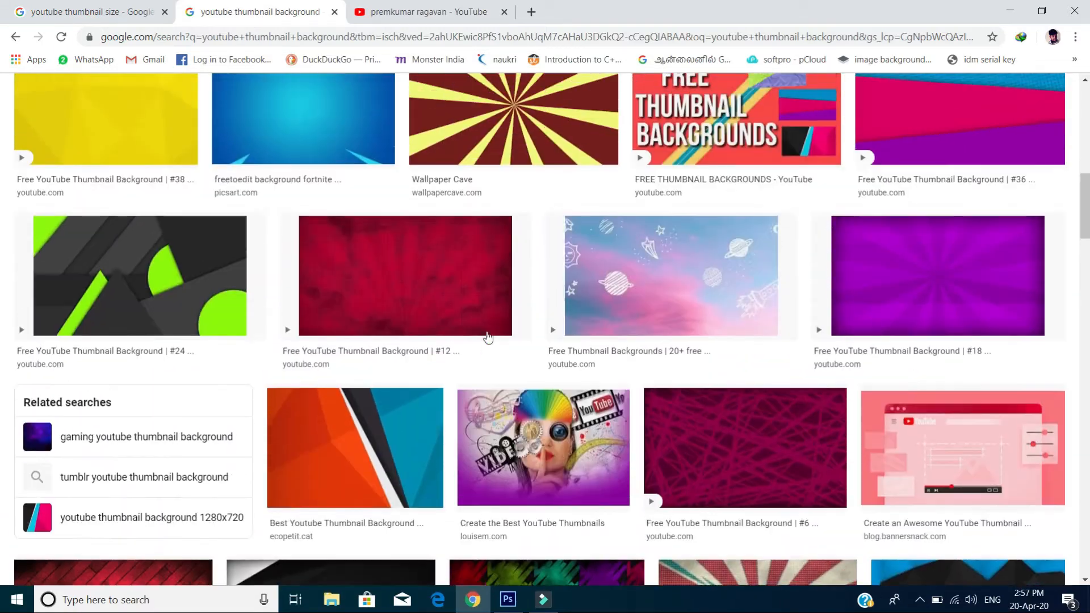
{"action": "scroll", "coordinate": [487, 337], "scroll_direction": "up", "scroll_amount": 12}
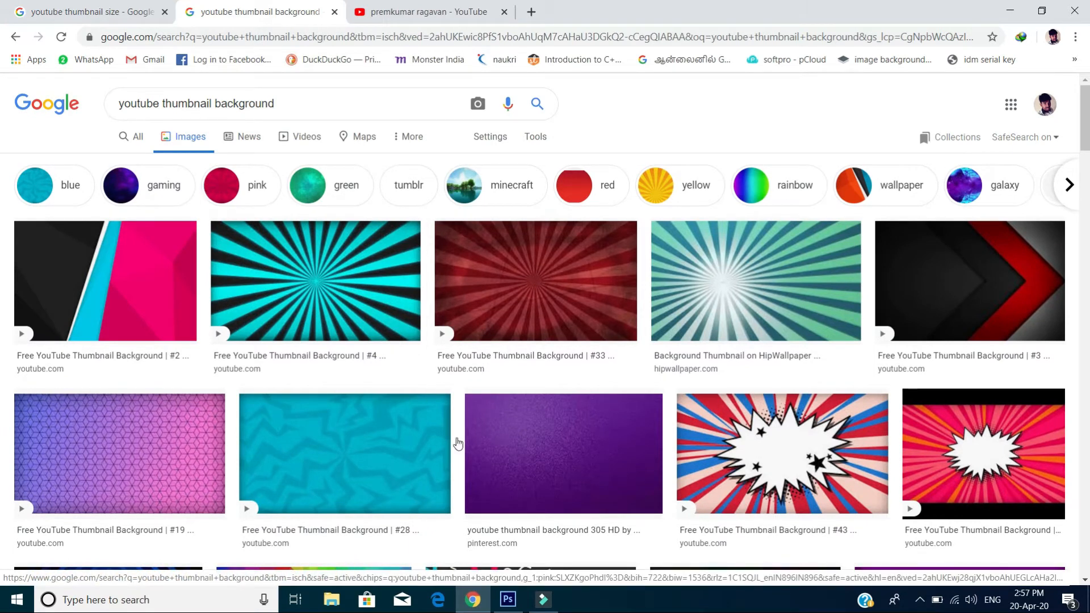
Switch to Photoshop and create a 1280 x 720 pixel RGB document at 300 pixels/inch with a white background.
{"action": "left_click", "coordinate": [507, 603]}
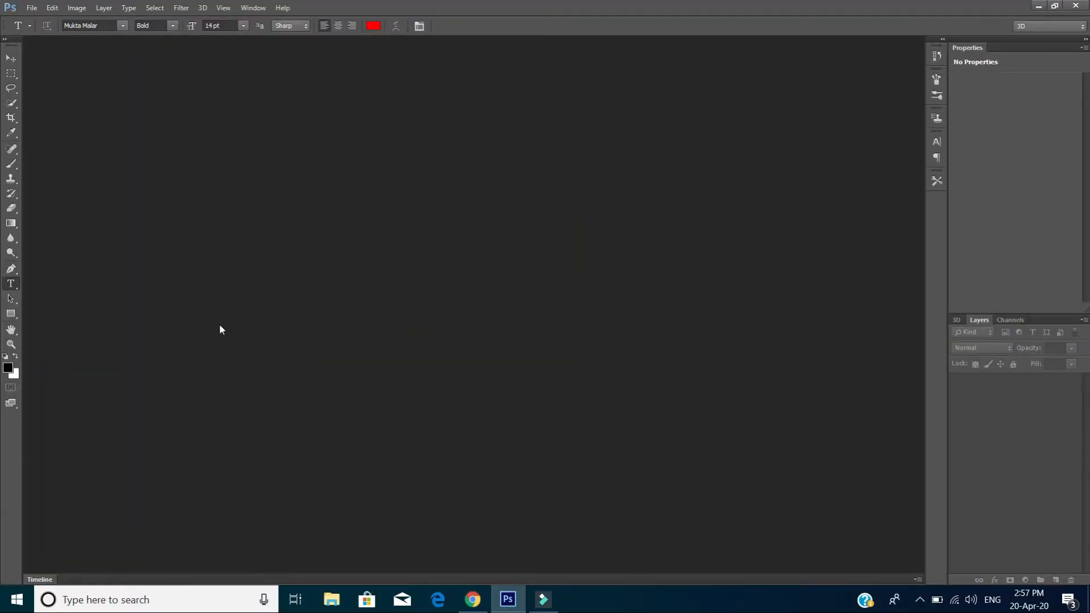
{"action": "key", "text": "ctrl+n"}
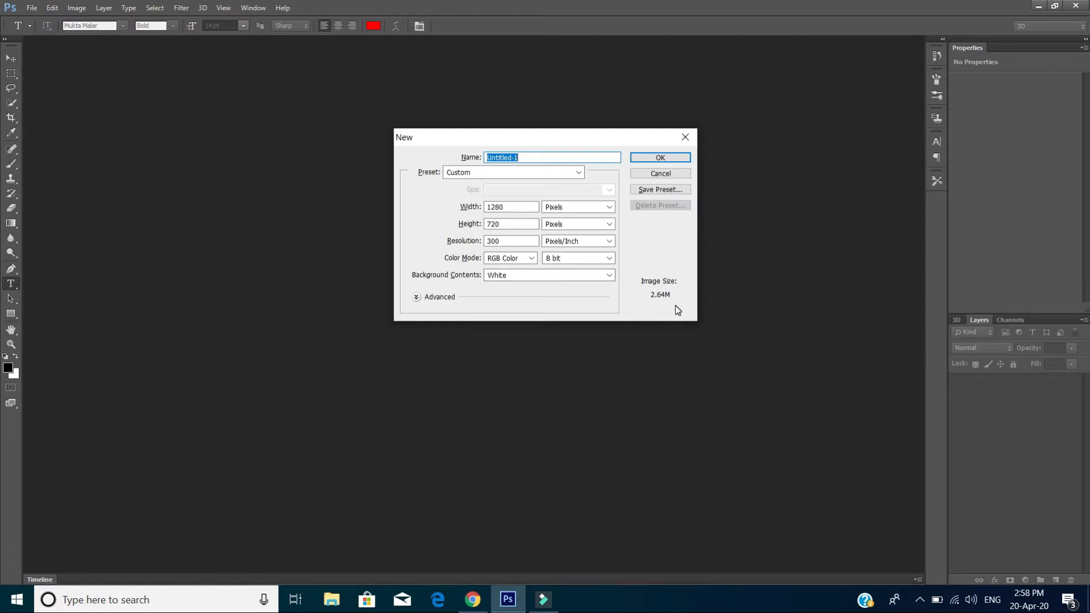
{"action": "left_click", "coordinate": [663, 158]}
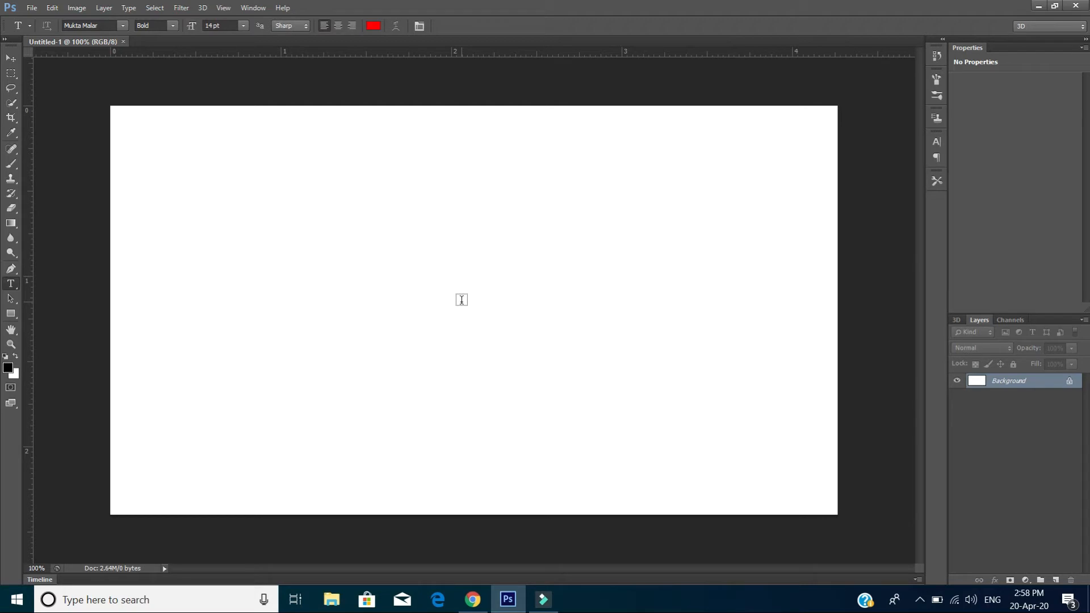
Fill the whole Background layer with black using the Paint Bucket tool.
{"action": "left_click", "coordinate": [11, 223]}
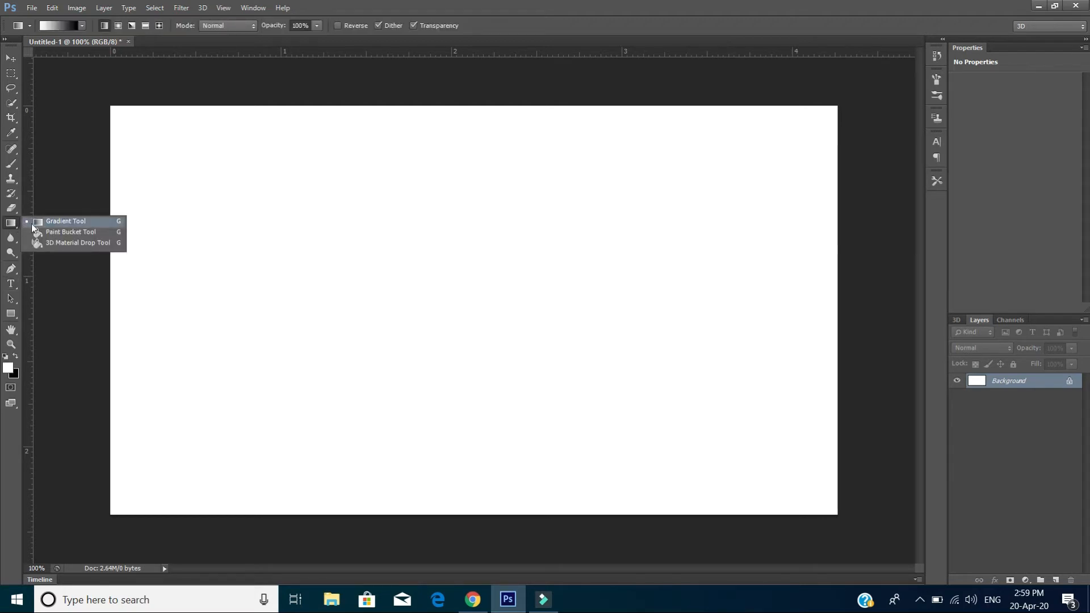
{"action": "left_click", "coordinate": [58, 234]}
{"action": "left_click", "coordinate": [227, 238]}
{"action": "left_click", "coordinate": [226, 239]}
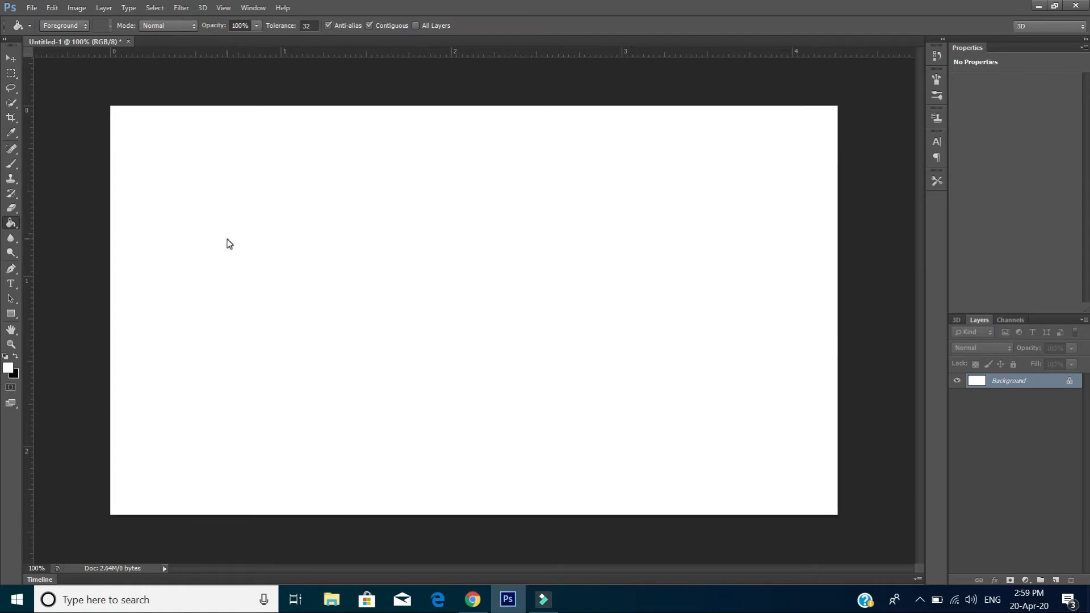
{"action": "left_click", "coordinate": [15, 356]}
{"action": "left_click", "coordinate": [245, 291]}
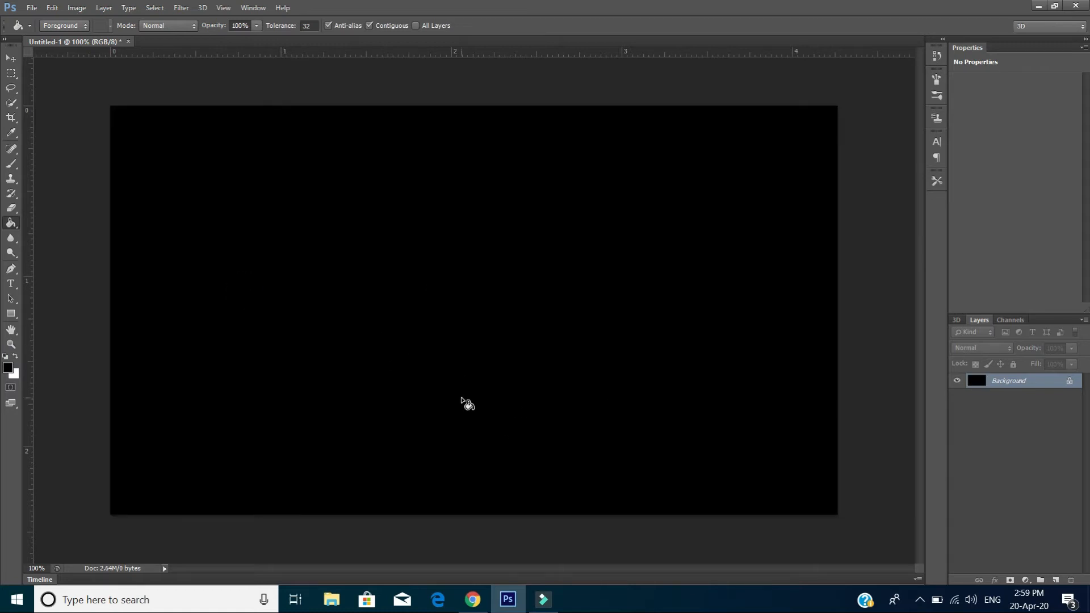
{"action": "left_click", "coordinate": [467, 336]}
Open the cut-out portrait IMG-20180725-WA0003-removebg-preview.png from the Desktop.
{"action": "key", "text": "ctrl+o"}
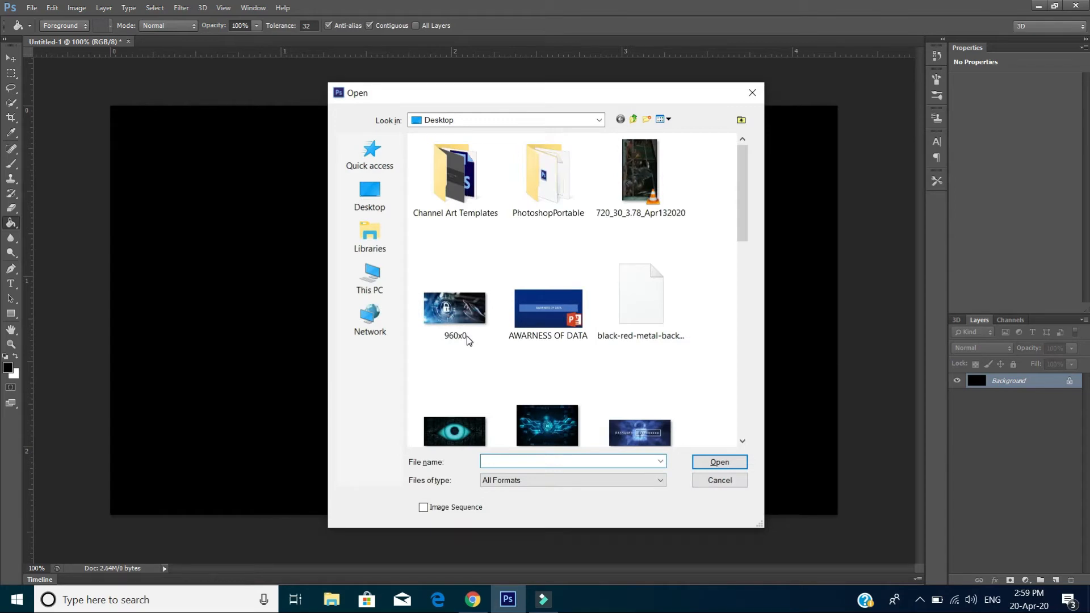
{"action": "left_click", "coordinate": [373, 202]}
{"action": "left_click", "coordinate": [373, 203]}
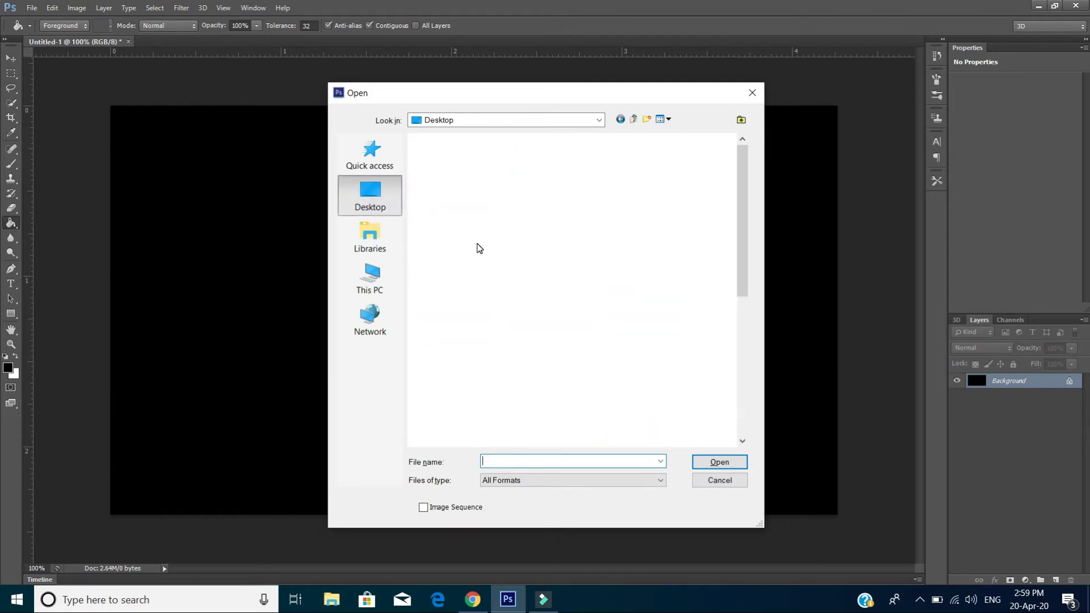
{"action": "scroll", "coordinate": [495, 319], "scroll_direction": "down", "scroll_amount": 5}
{"action": "double_click", "coordinate": [495, 319]}
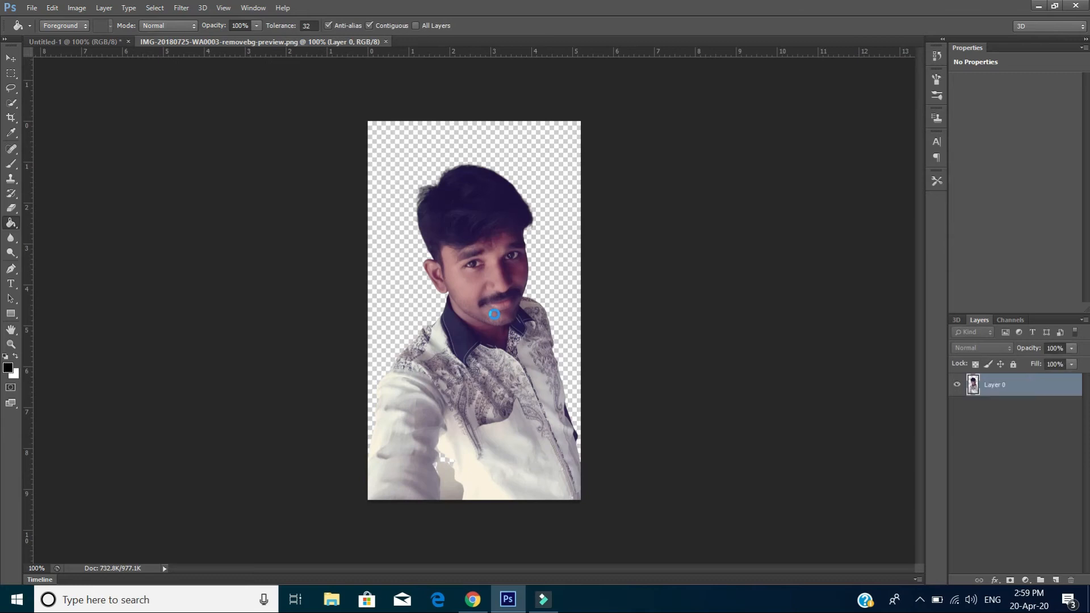
Move the cut-out portrait into the Untitled-1 document and place it in the canvas's lower-left corner.
{"action": "left_click", "coordinate": [10, 58]}
{"action": "left_click_drag", "start_coordinate": [485, 320], "coordinate": [88, 45]}
{"action": "left_click_drag", "start_coordinate": [154, 49], "coordinate": [168, 210]}
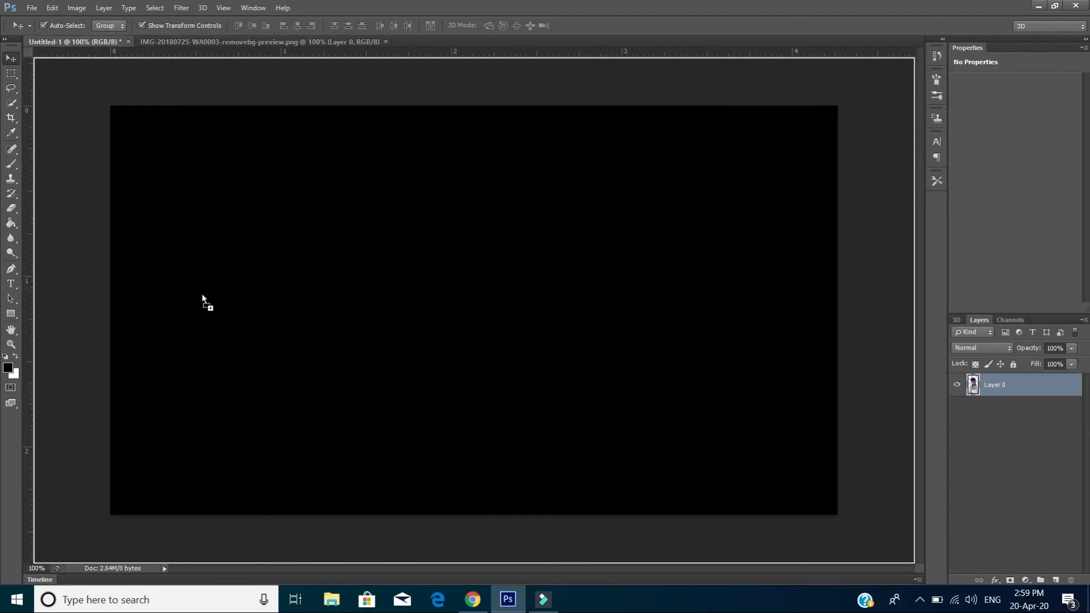
{"action": "left_click_drag", "start_coordinate": [209, 322], "coordinate": [229, 336]}
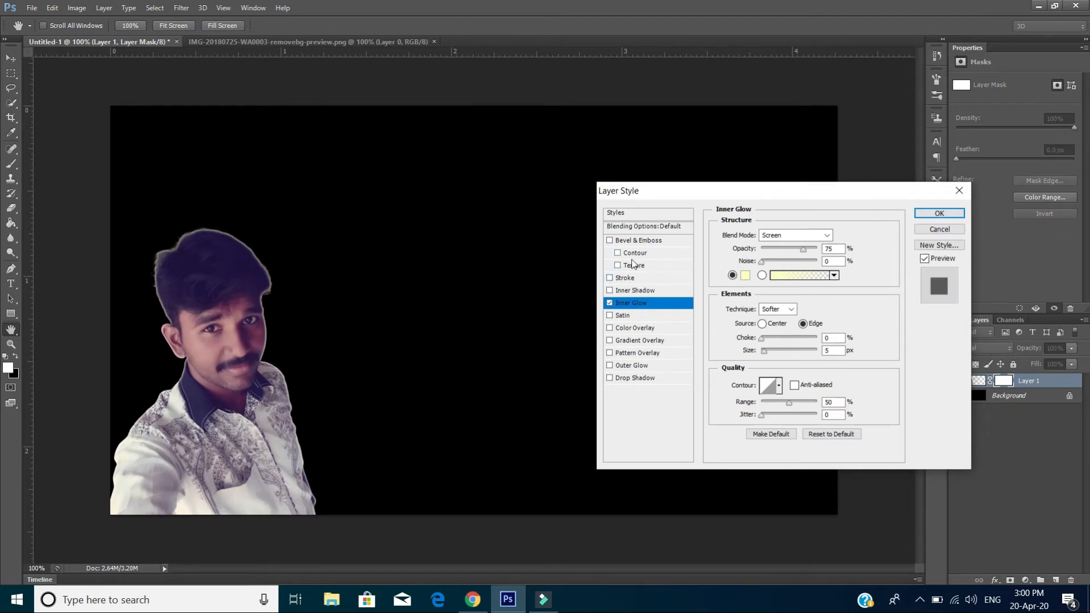
Turn off the portrait's Inner Glow and add a Brightness/Contrast adjustment layer with brightness 16 and contrast 100.
{"action": "left_click", "coordinate": [609, 303]}
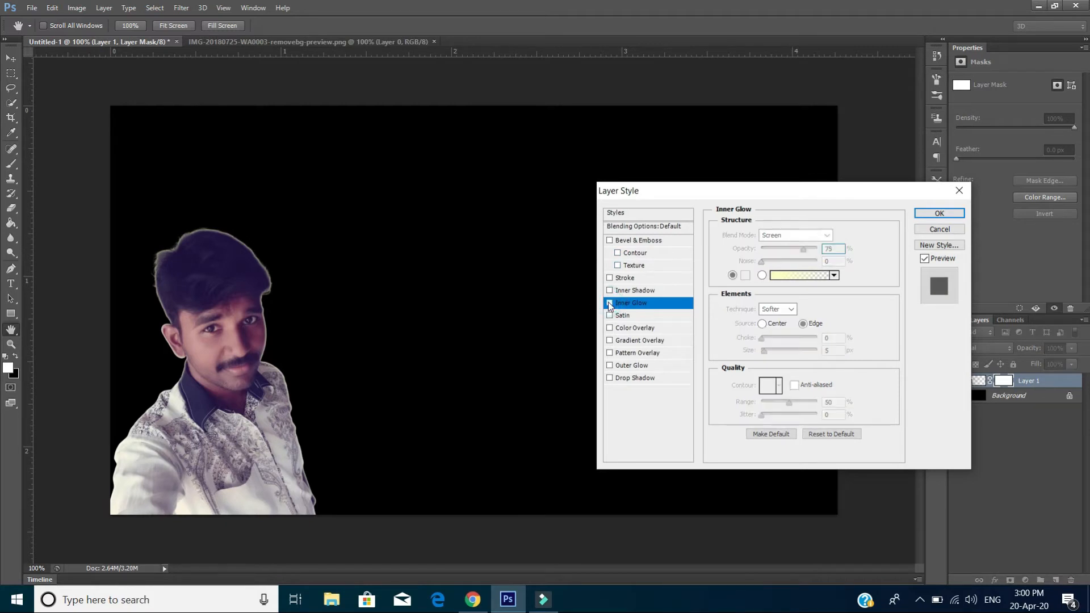
{"action": "left_click", "coordinate": [609, 240]}
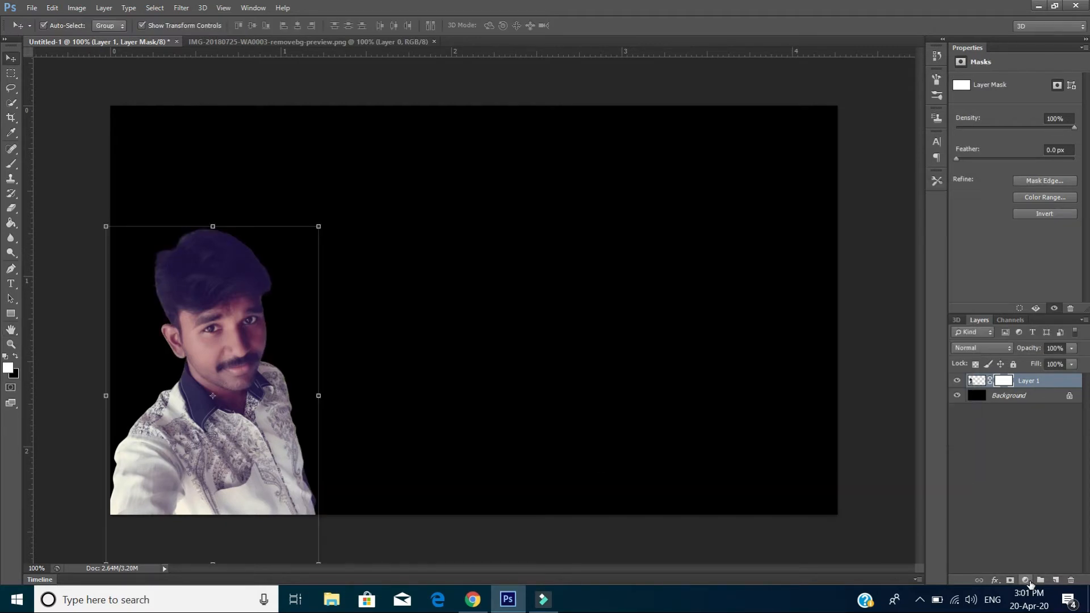
{"action": "left_click", "coordinate": [1026, 581]}
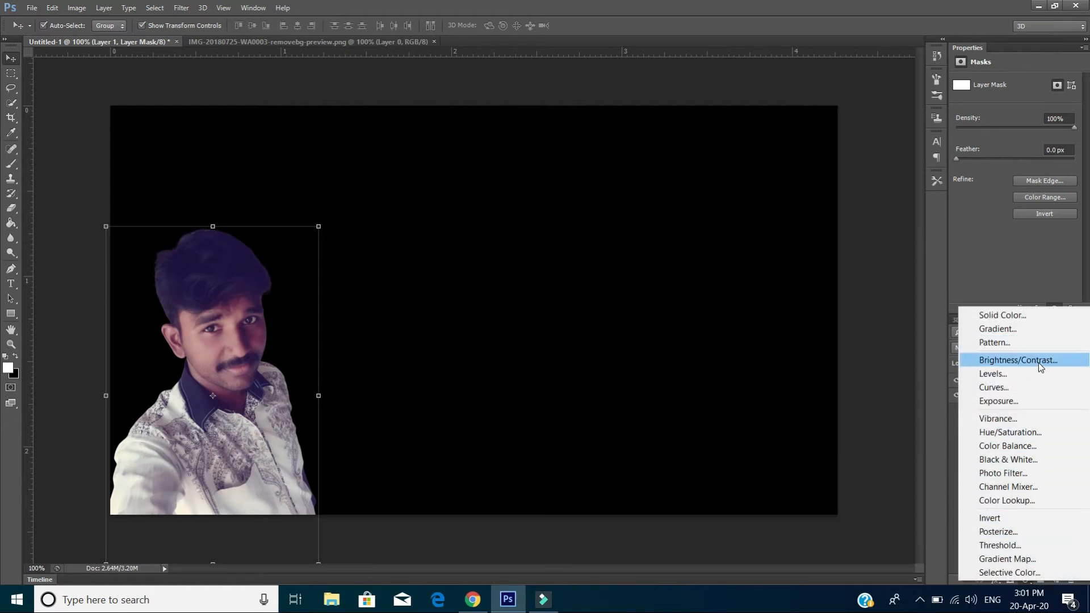
{"action": "left_click", "coordinate": [1018, 360]}
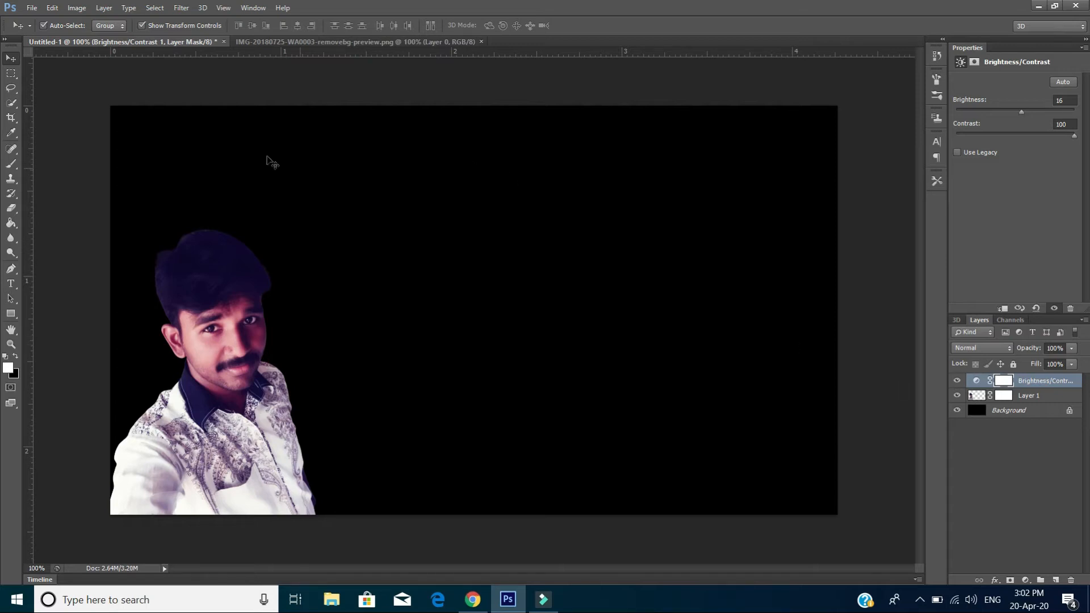
Add the title "ALL in ALL TECH" in white 14 pt Mukta Malar Bold above the portrait.
{"action": "key", "text": "t"}
{"action": "left_click", "coordinate": [195, 150]}
{"action": "type", "text": "a"}
{"action": "key", "text": "BackSpace"}
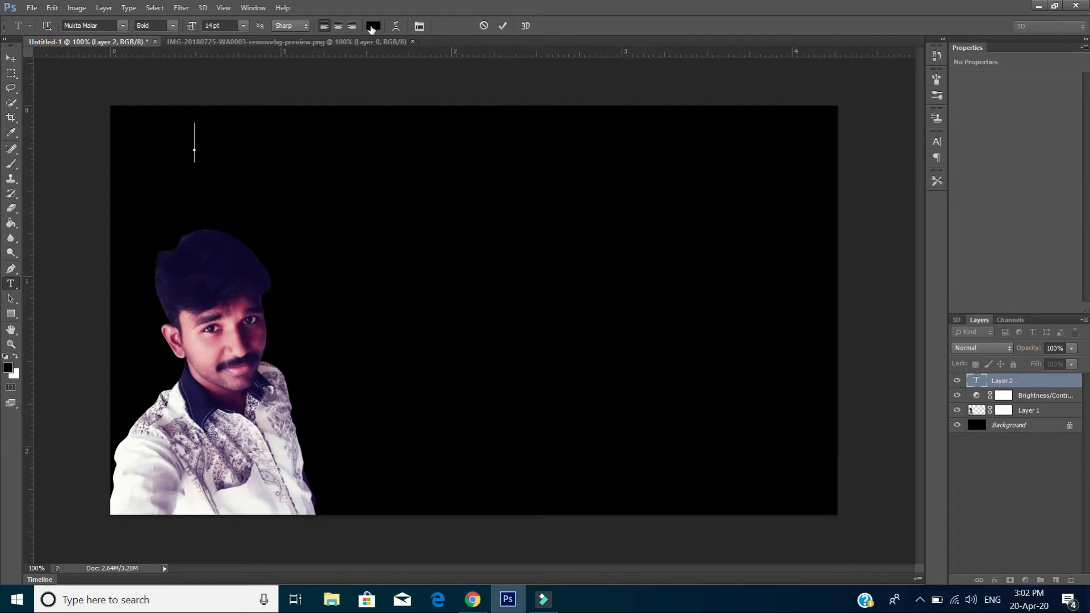
{"action": "left_click", "coordinate": [373, 26]}
{"action": "left_click_drag", "start_coordinate": [471, 219], "coordinate": [399, 161]}
{"action": "left_click", "coordinate": [671, 155]}
{"action": "type", "text": "A"}
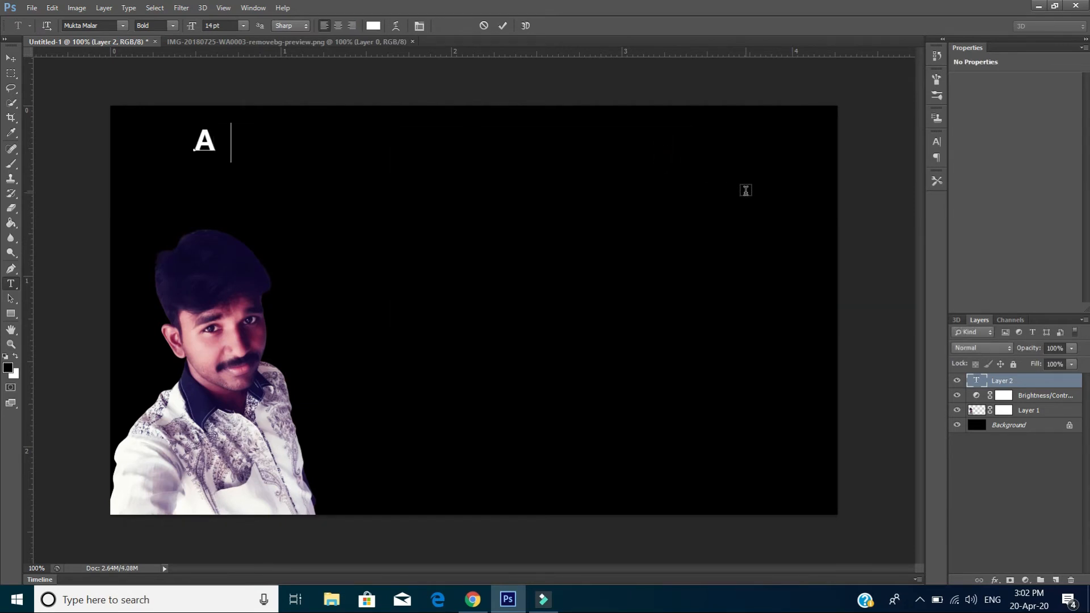
{"action": "type", "text": "LL in ALL TECH"}
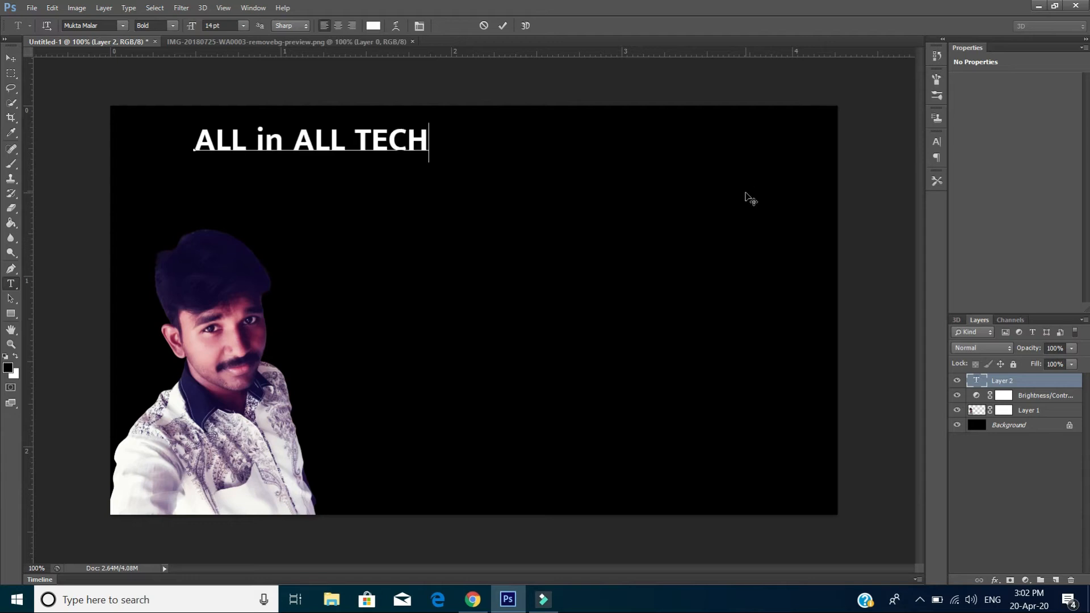
Move the "ALL in ALL TECH" title to the top centre of the canvas and commit the text.
{"action": "left_click", "coordinate": [201, 173]}
{"action": "left_click_drag", "start_coordinate": [264, 187], "coordinate": [356, 175]}
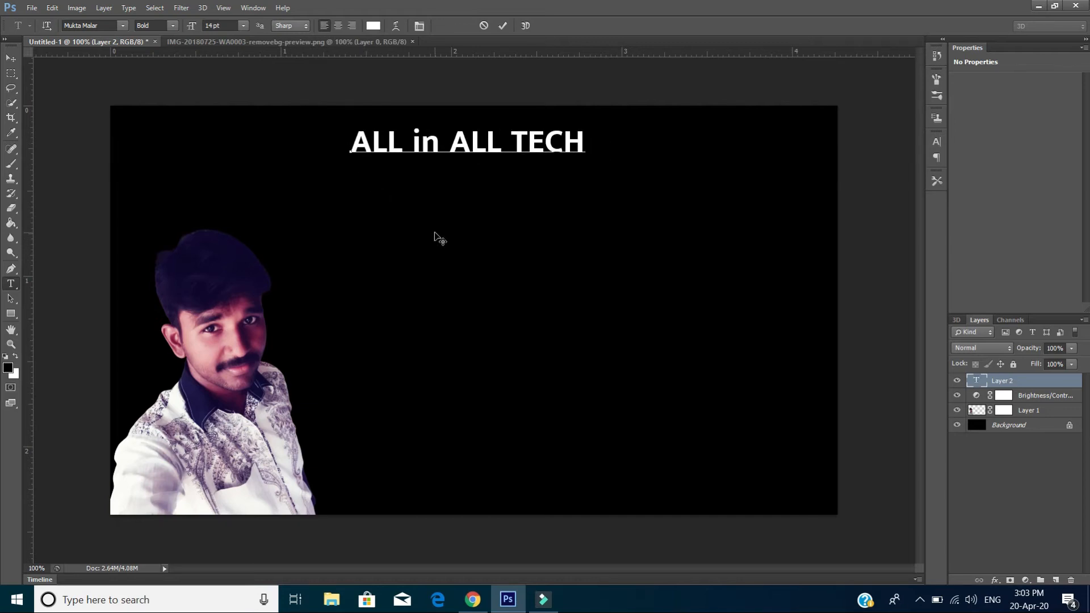
{"action": "key", "text": "ctrl+Return"}
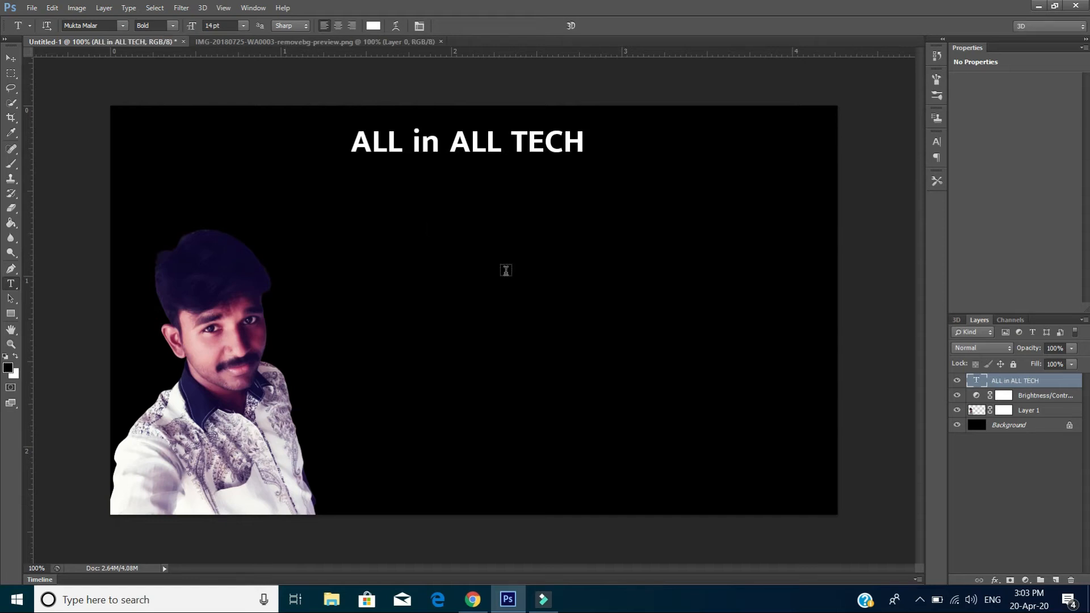
Add the white heading "HOW TO CREATE AN THUMBLINE" and position it beneath the title, beside the portrait's head.
{"action": "left_click", "coordinate": [246, 192]}
{"action": "type", "text": "HOW"}
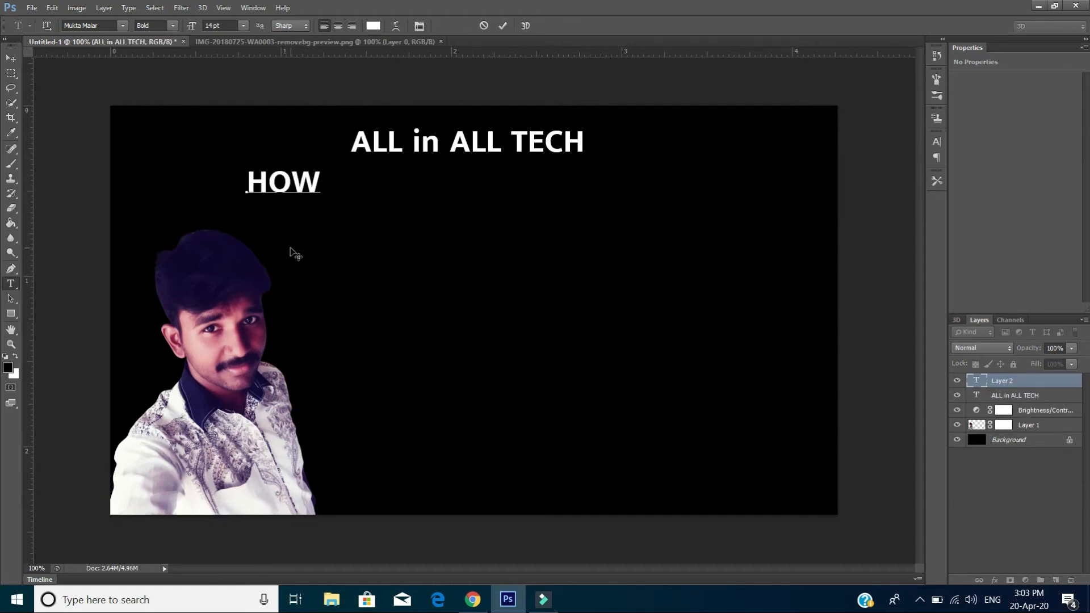
{"action": "type", "text": " TO C"}
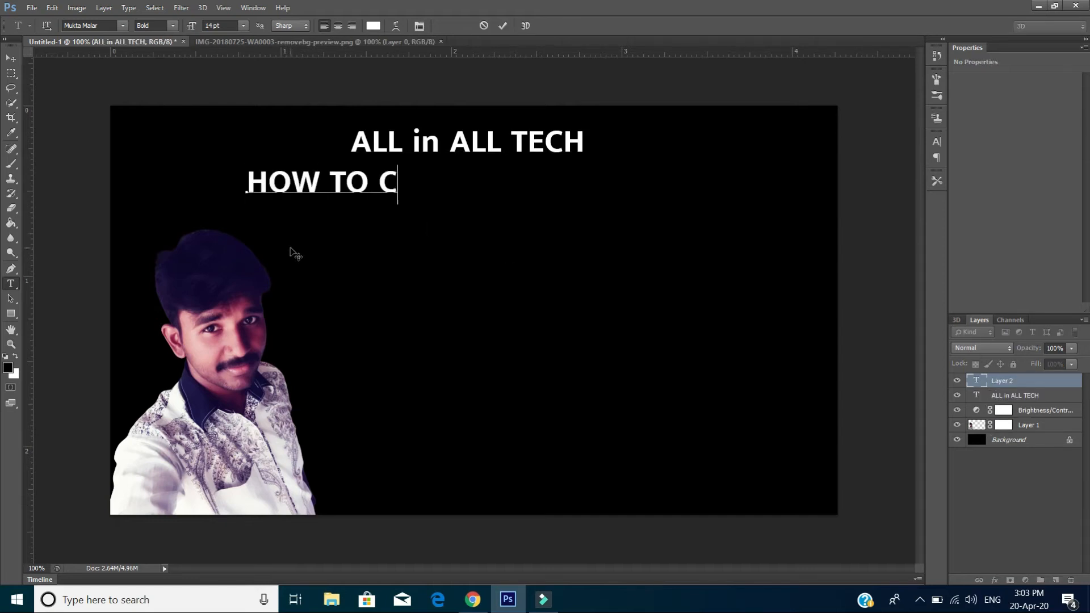
{"action": "type", "text": "REATE AN"}
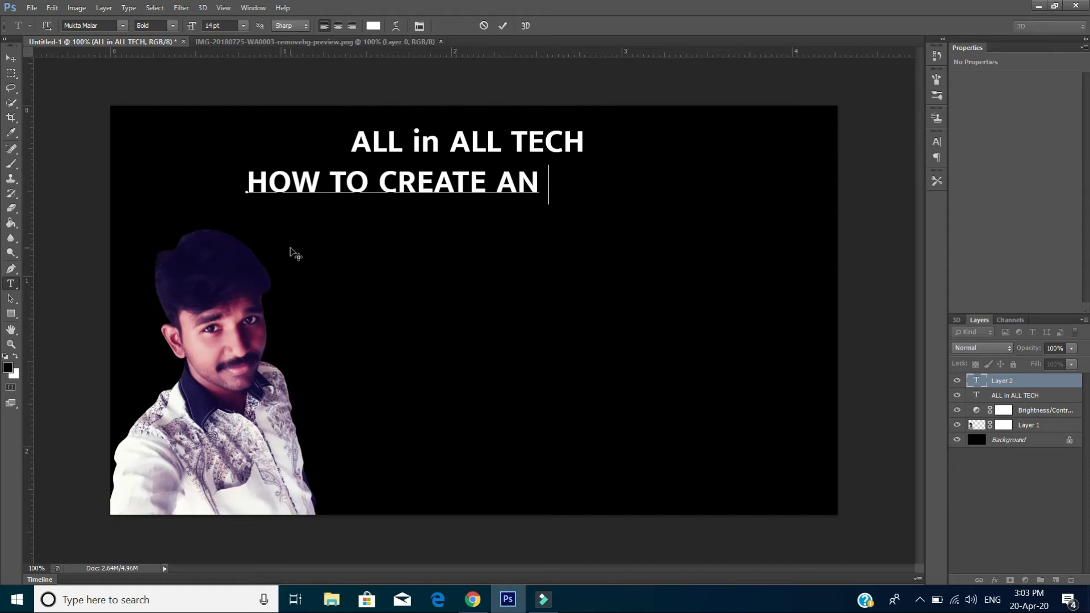
{"action": "type", "text": " THUM"}
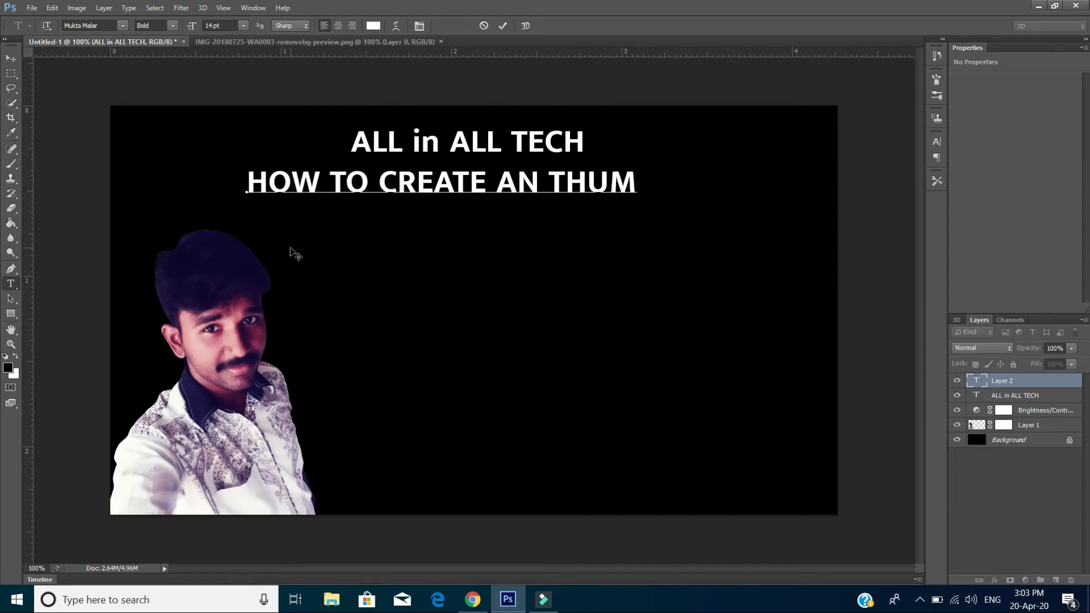
{"action": "type", "text": "BLINE"}
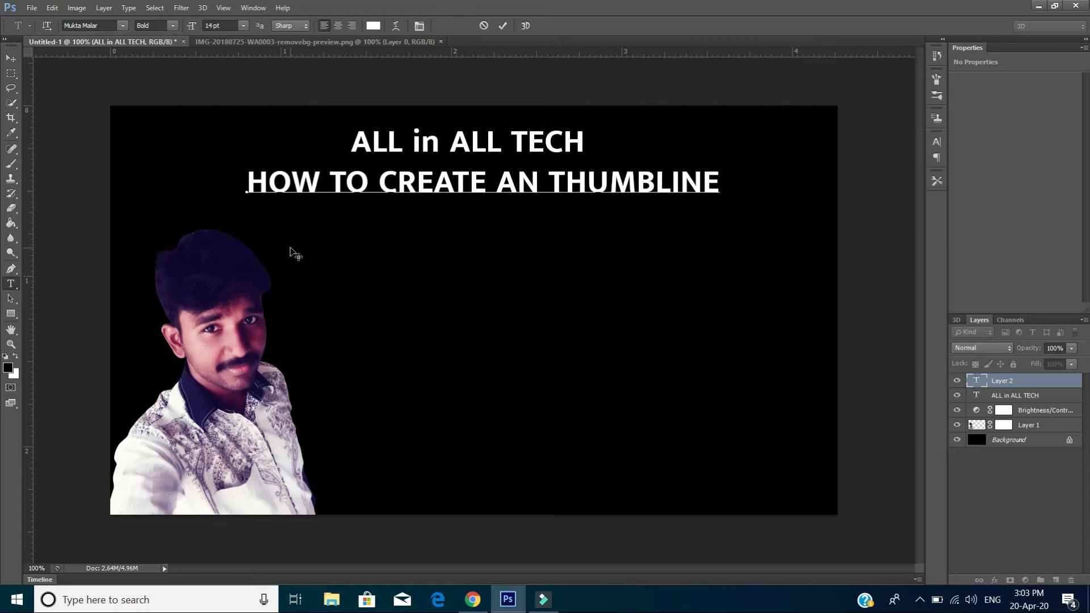
{"action": "left_click", "coordinate": [259, 209]}
{"action": "left_click_drag", "start_coordinate": [266, 211], "coordinate": [337, 270]}
Apply layer effects to the "HOW TO CREATE AN THUMBLINE" heading, including Stroke, Inner Glow and a red Color Overlay.
{"action": "left_click", "coordinate": [995, 580]}
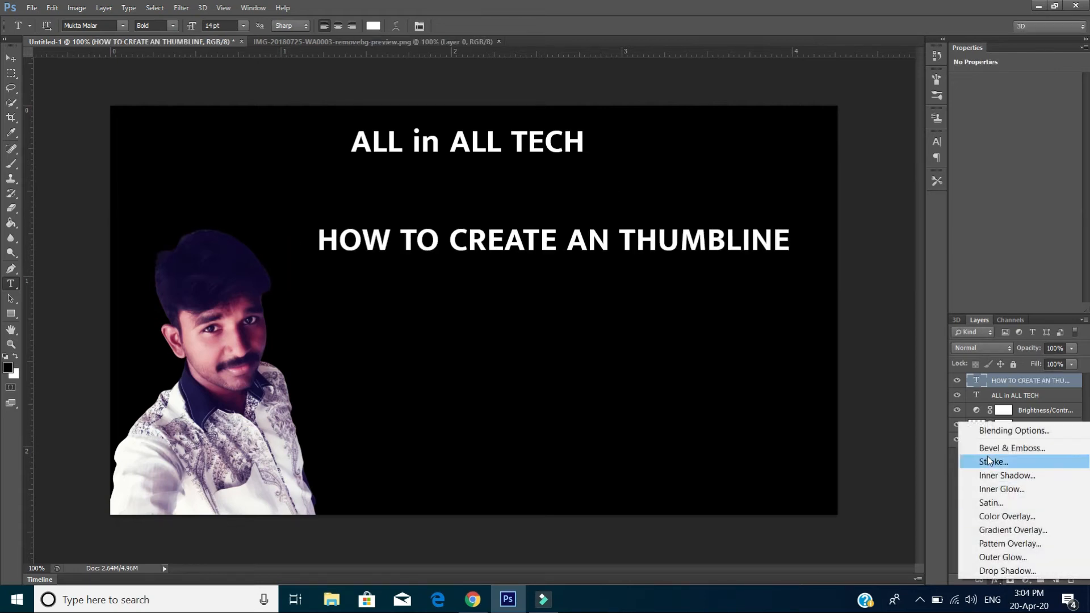
{"action": "left_click", "coordinate": [994, 431]}
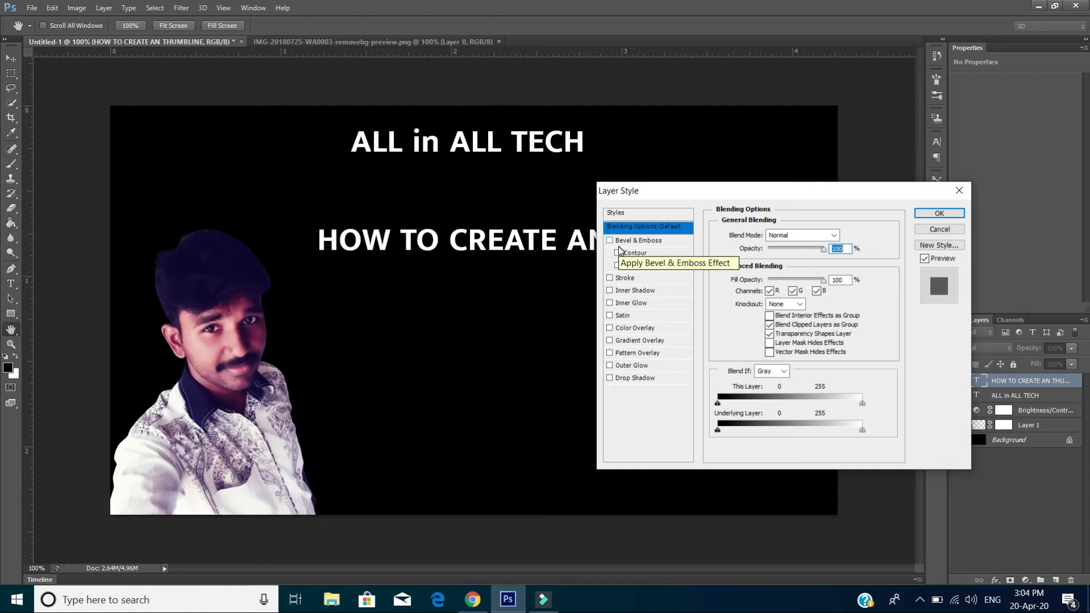
{"action": "left_click", "coordinate": [609, 328]}
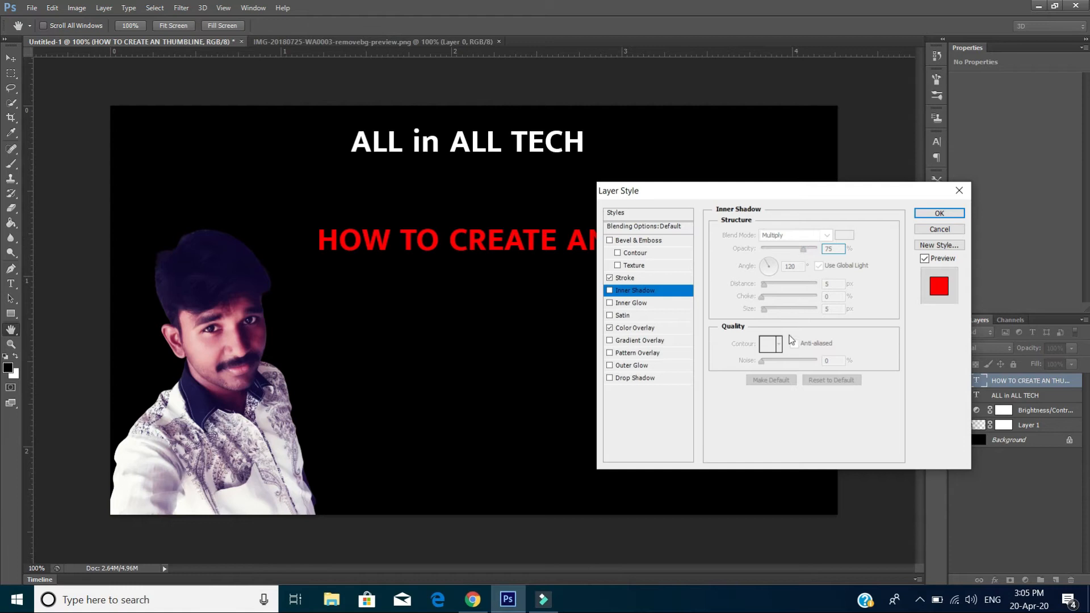
{"action": "left_click", "coordinate": [609, 302]}
{"action": "left_click", "coordinate": [939, 213]}
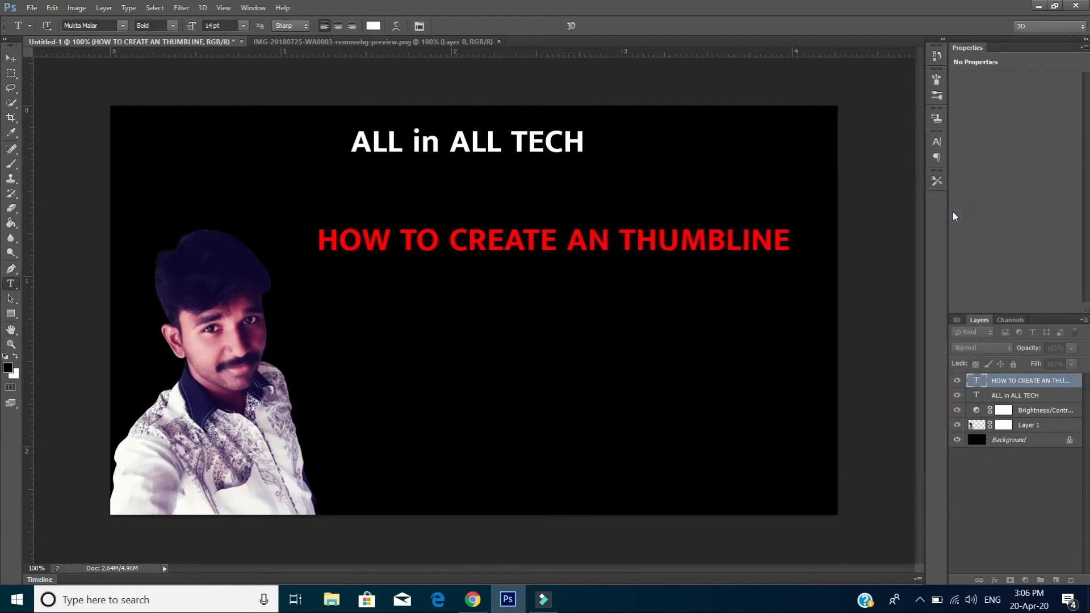
Move the red "HOW TO CREATE AN THUMBLINE" heading down beside the portrait's face and commit the text.
{"action": "left_click", "coordinate": [788, 242]}
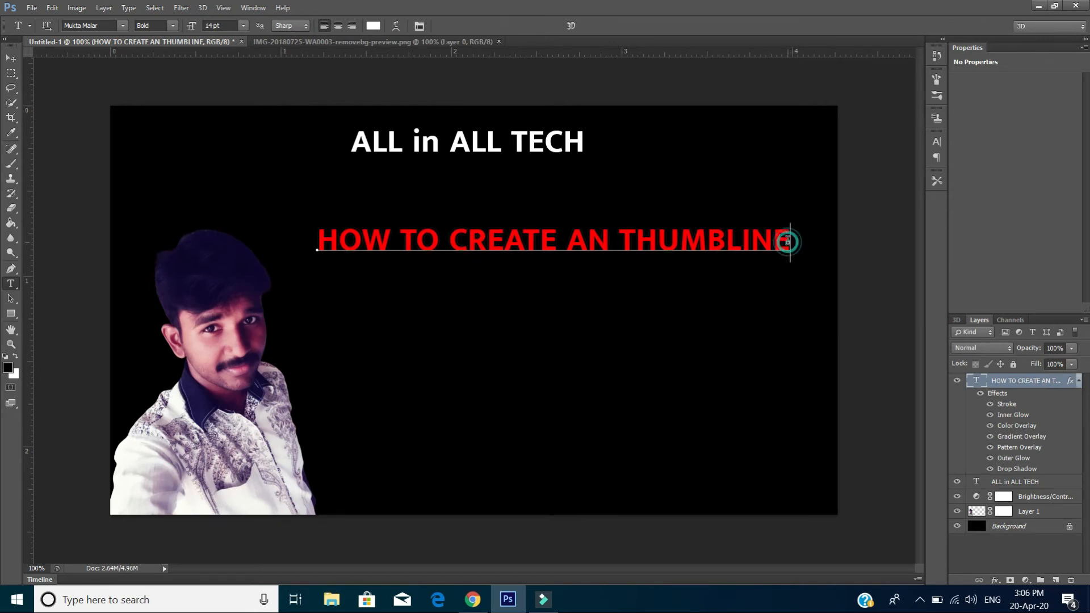
{"action": "left_click_drag", "start_coordinate": [788, 242], "coordinate": [324, 392]}
{"action": "left_click", "coordinate": [366, 408]}
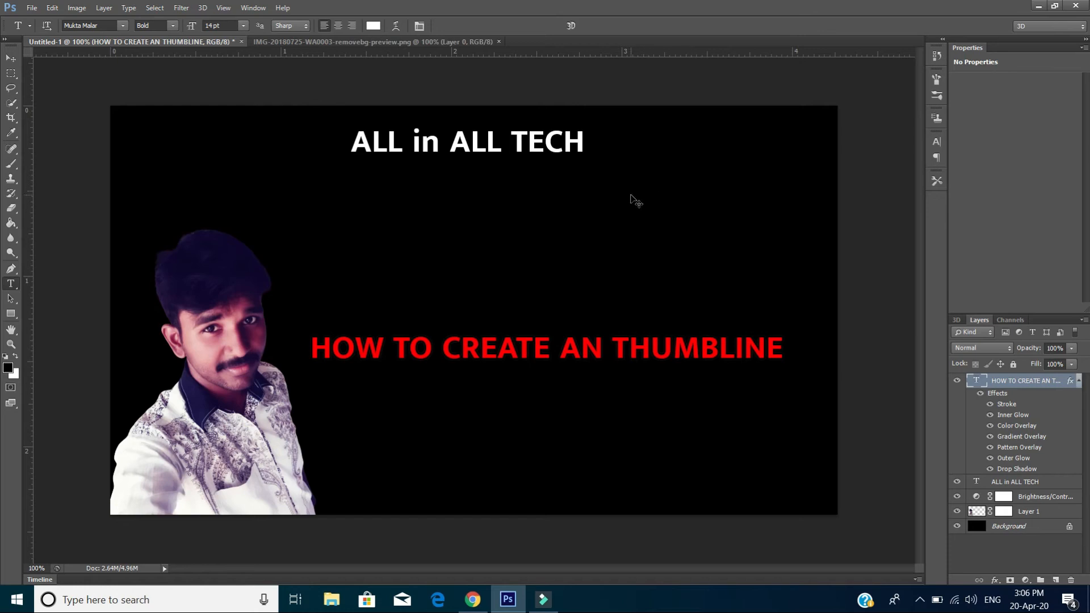
Open the logo photo_2020-04-03_01-30-40.png from the Desktop and bring it into the thumbnail document as a new layer.
{"action": "key", "text": "ctrl+o"}
{"action": "scroll", "coordinate": [518, 267], "scroll_direction": "down", "scroll_amount": 5}
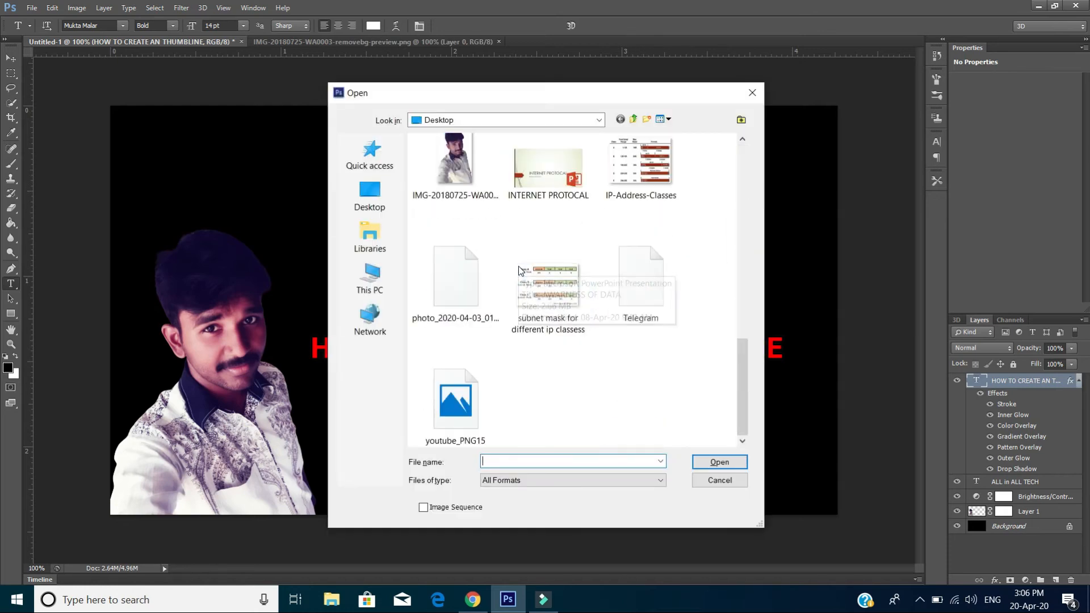
{"action": "double_click", "coordinate": [462, 284]}
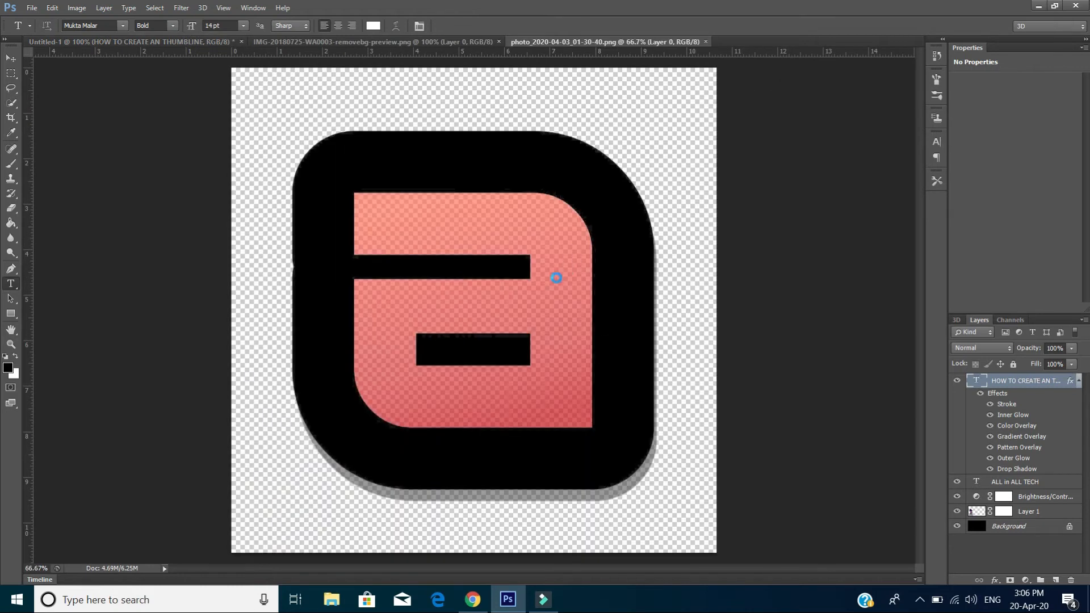
{"action": "left_click", "coordinate": [11, 58]}
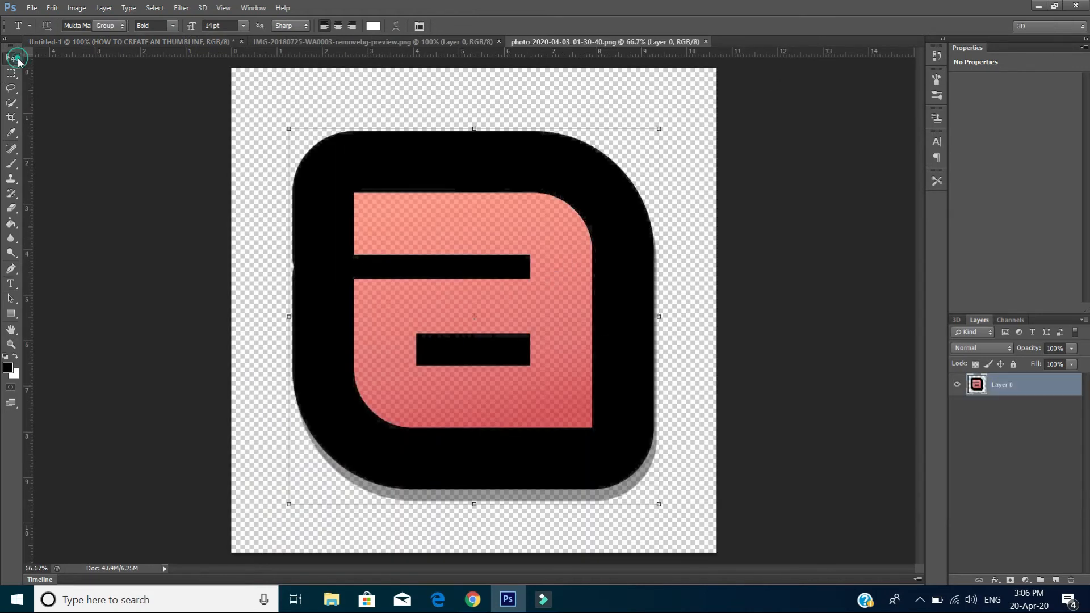
{"action": "left_click_drag", "start_coordinate": [487, 212], "coordinate": [506, 113]}
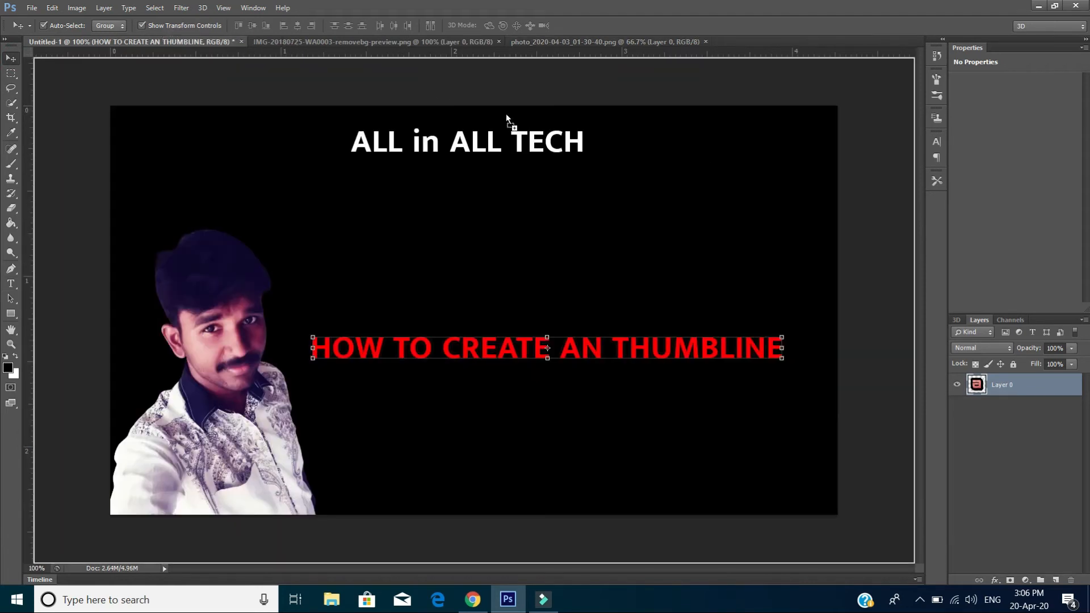
{"action": "left_click_drag", "start_coordinate": [653, 218], "coordinate": [652, 217]}
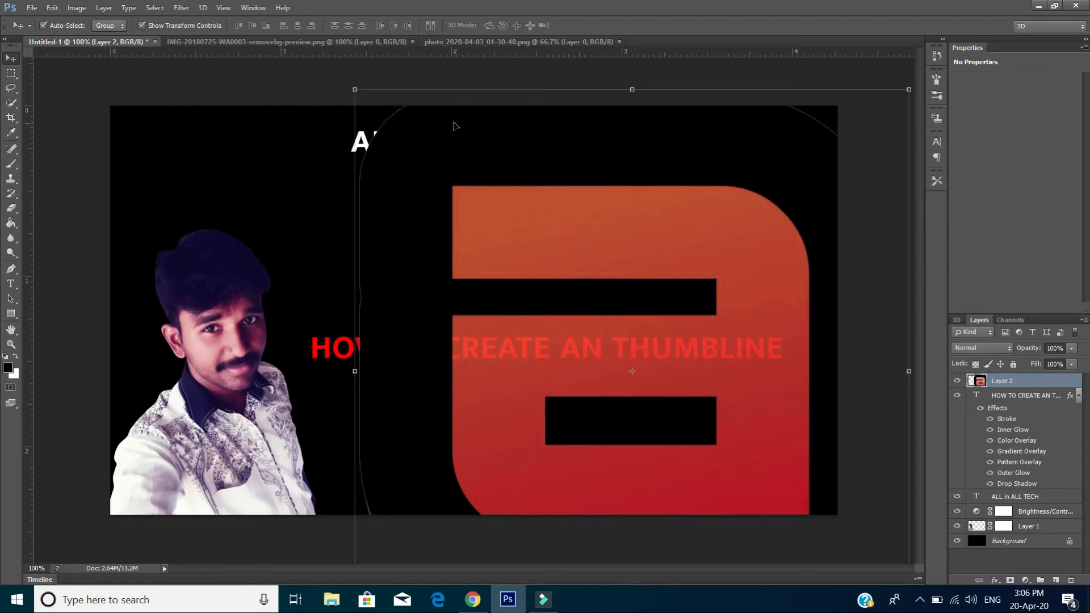
Scale the logo to about 20% width and 19% height and place it in the canvas's upper-right corner.
{"action": "left_click", "coordinate": [354, 89]}
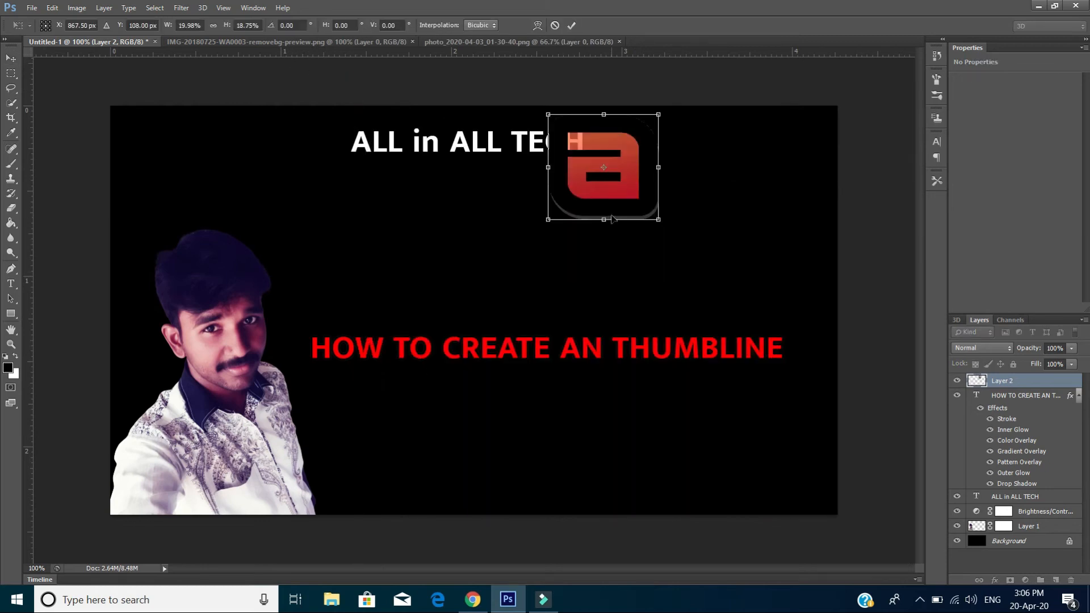
{"action": "left_click", "coordinate": [611, 199]}
{"action": "left_click_drag", "start_coordinate": [611, 198], "coordinate": [771, 202]}
{"action": "key", "text": "Return"}
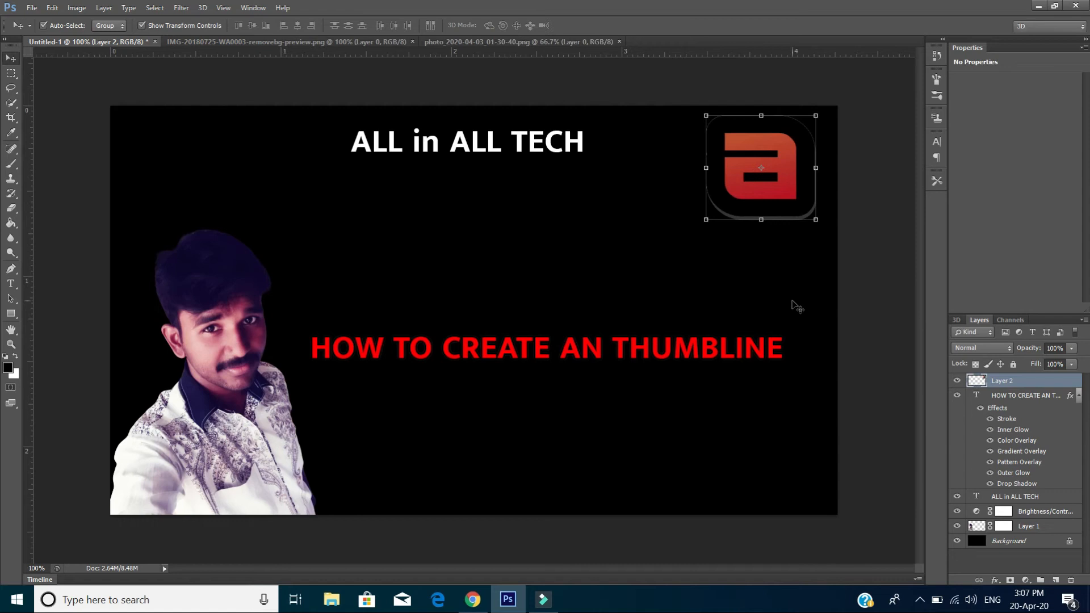
{"action": "left_click", "coordinate": [631, 403]}
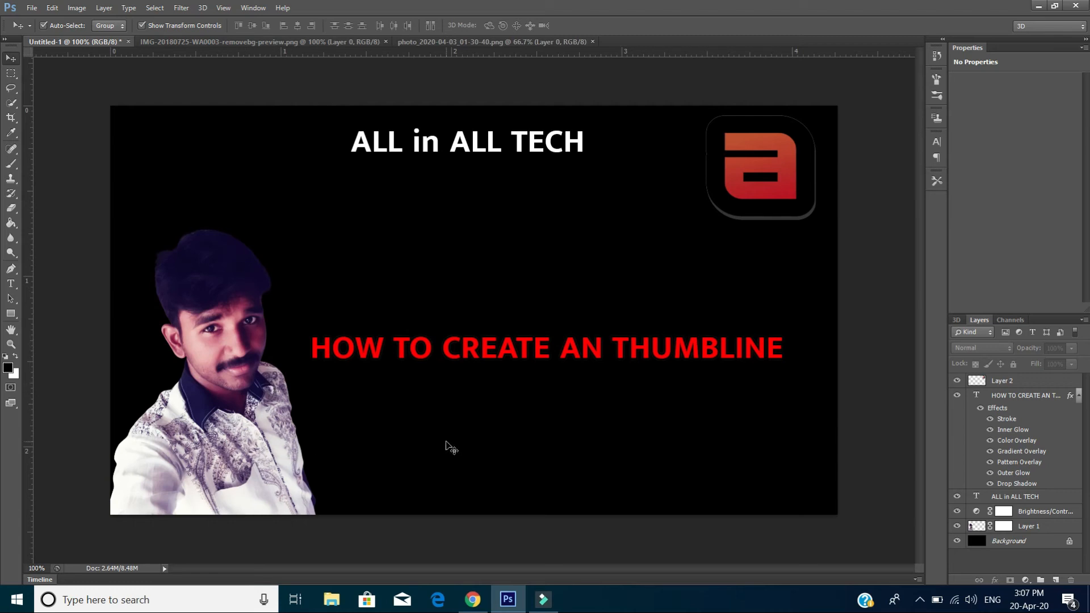
Start a text layer below the red heading, switch to Google Input Tools in Chrome, transliterate "TAMILIL" into "தமிழில்" and copy it.
{"action": "left_click", "coordinate": [10, 283]}
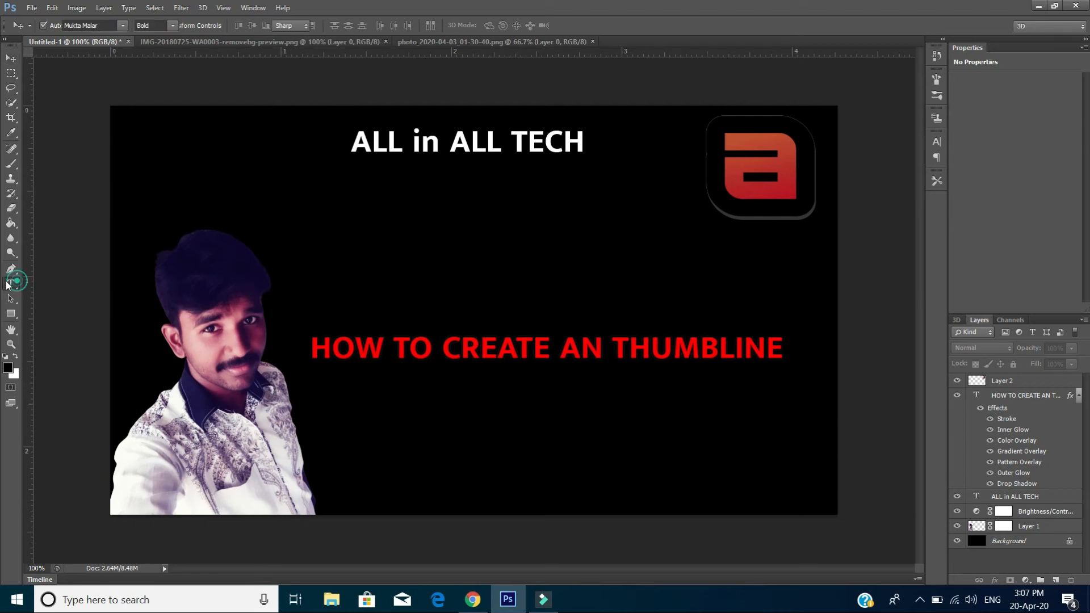
{"action": "left_click", "coordinate": [641, 413]}
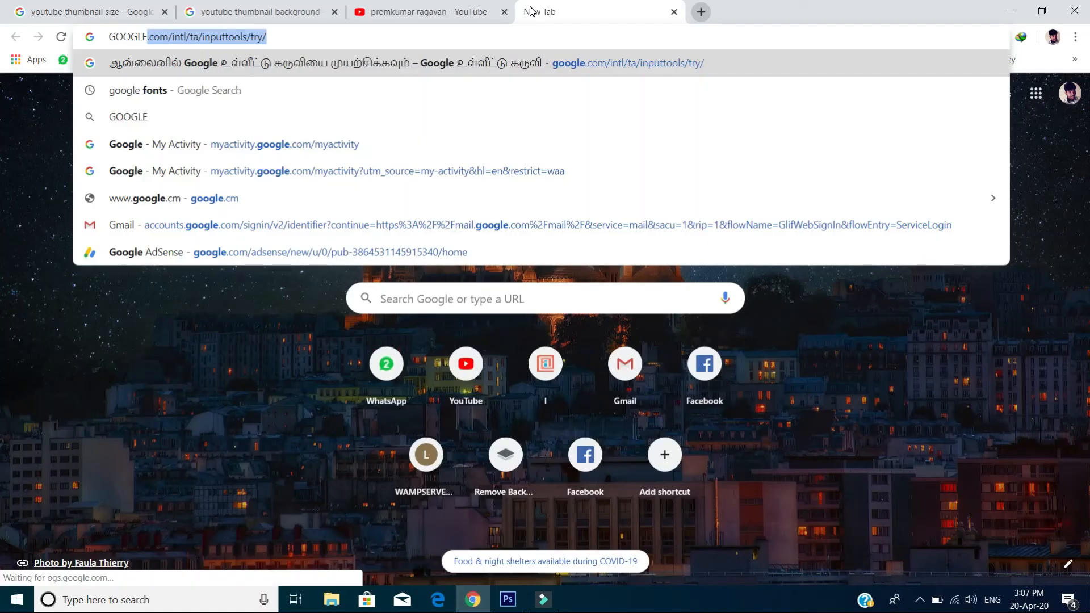
{"action": "key", "text": "Return"}
{"action": "type", "text": "TAMIL"}
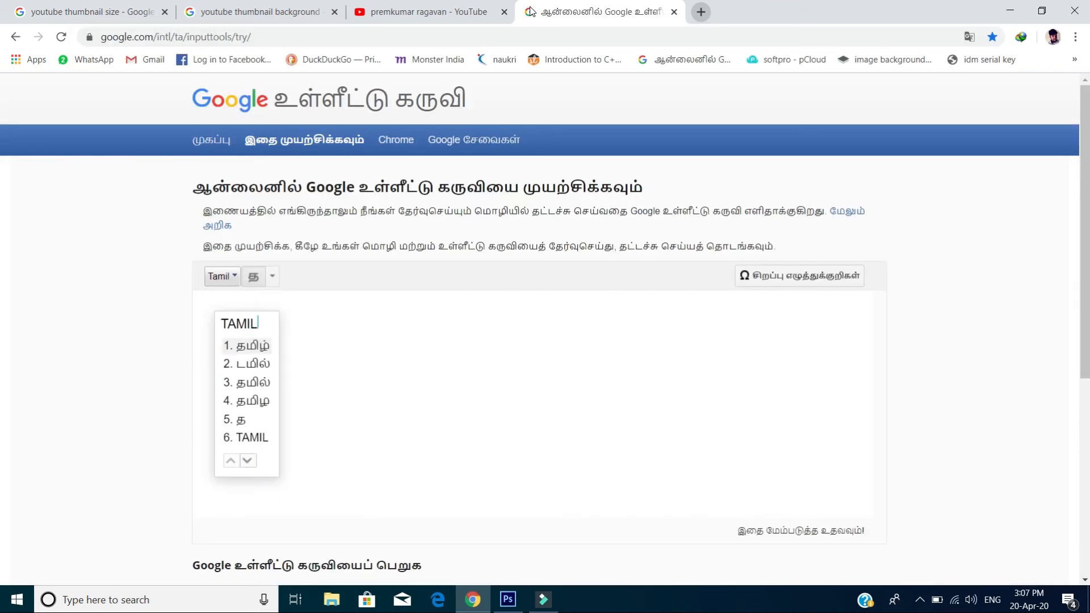
{"action": "type", "text": "IL"}
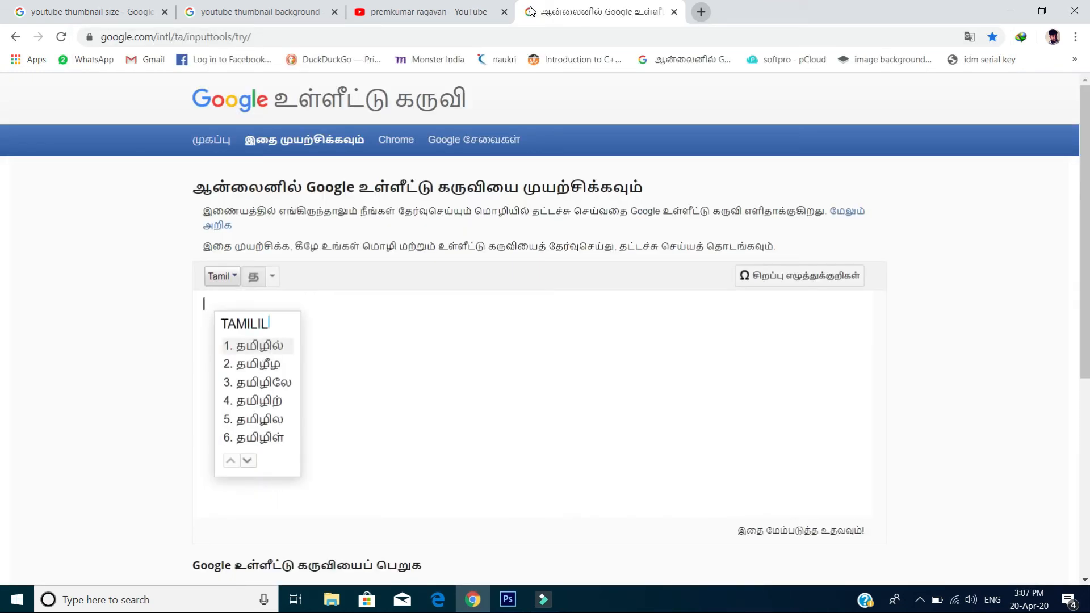
{"action": "key", "text": "space"}
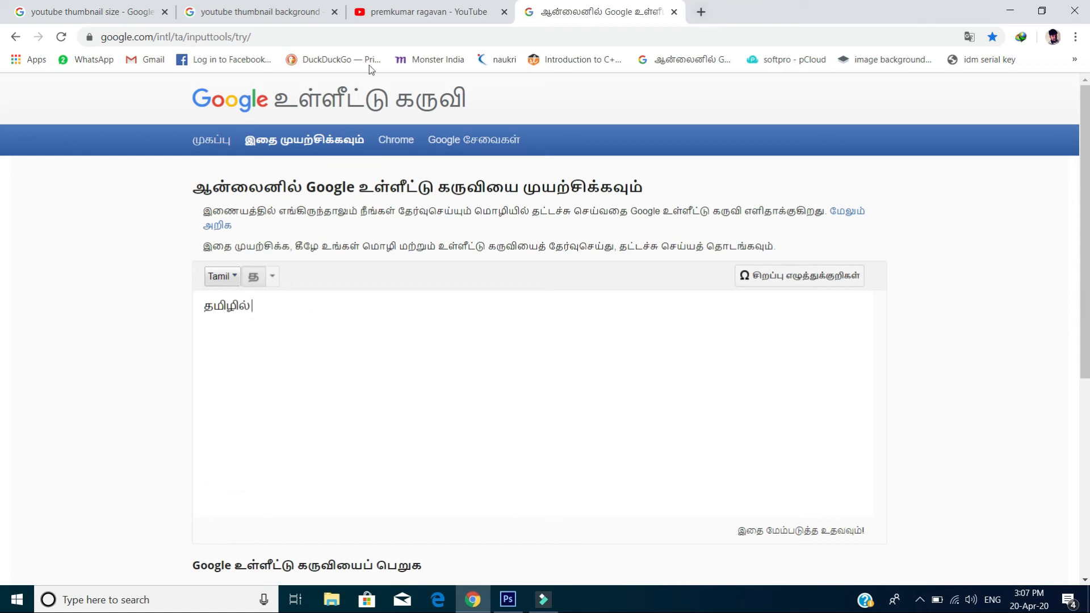
{"action": "left_click_drag", "start_coordinate": [264, 305], "coordinate": [148, 308]}
{"action": "key", "text": "ctrl+c"}
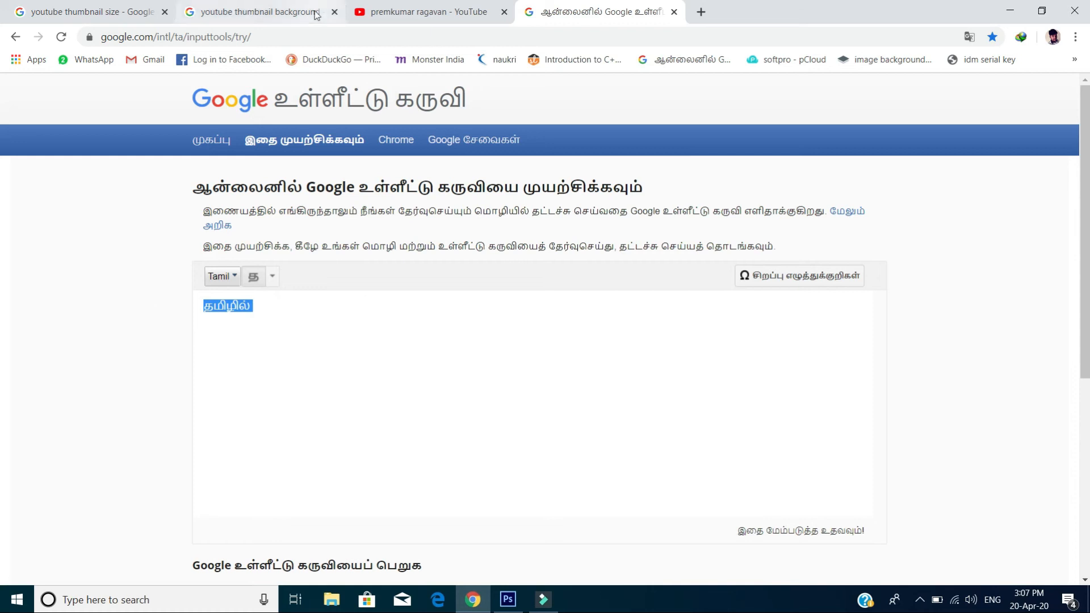
Switch back to Photoshop, paste "தமிழில்" into the new text layer and add an exclamation mark, placing it under the heading's right end.
{"action": "left_click", "coordinate": [521, 605]}
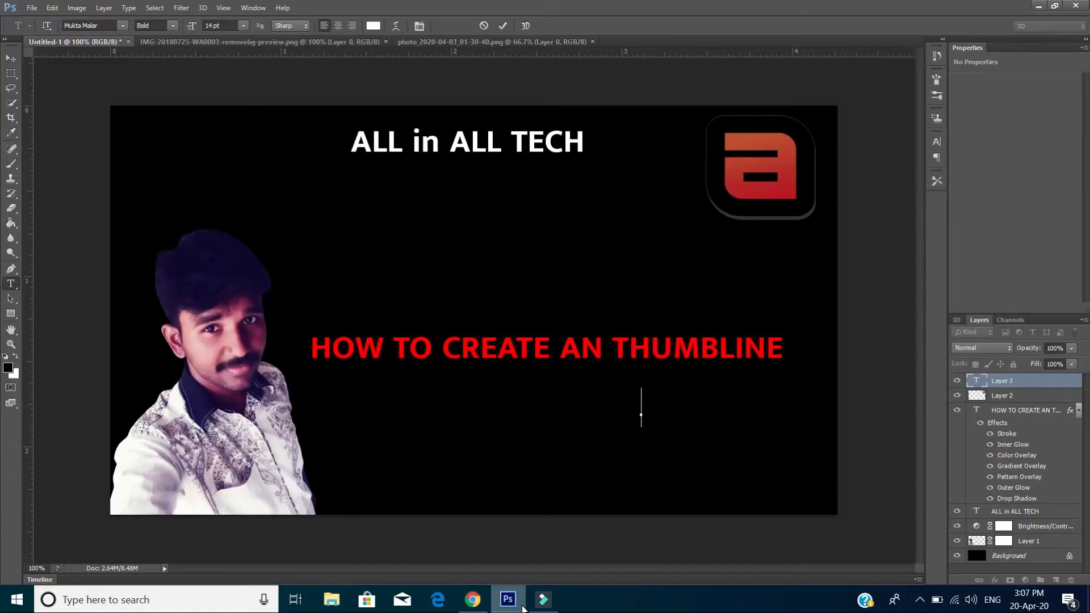
{"action": "key", "text": "ctrl+v"}
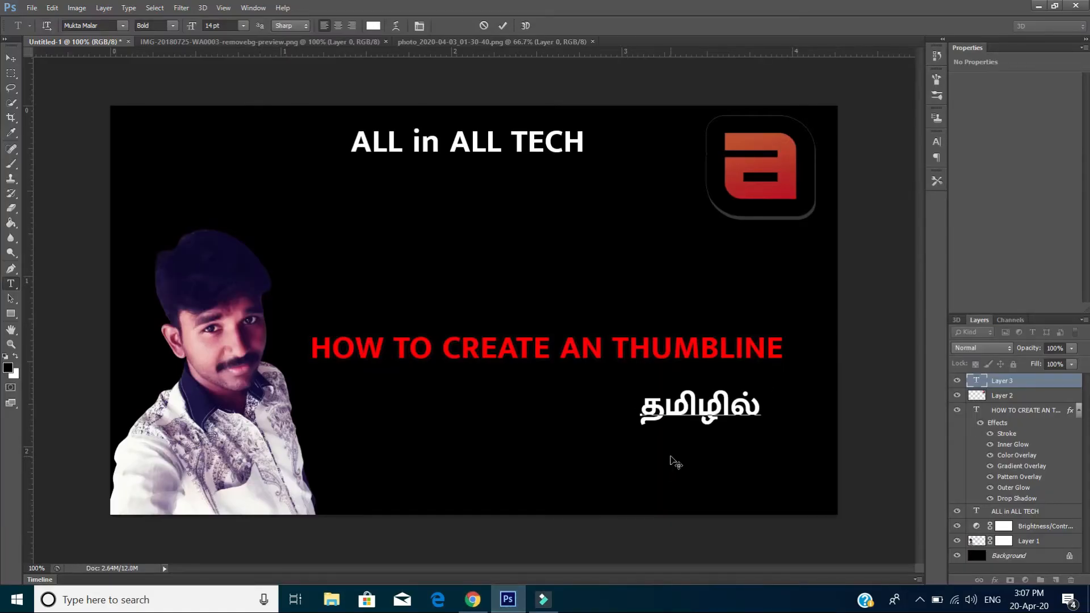
{"action": "type", "text": "!"}
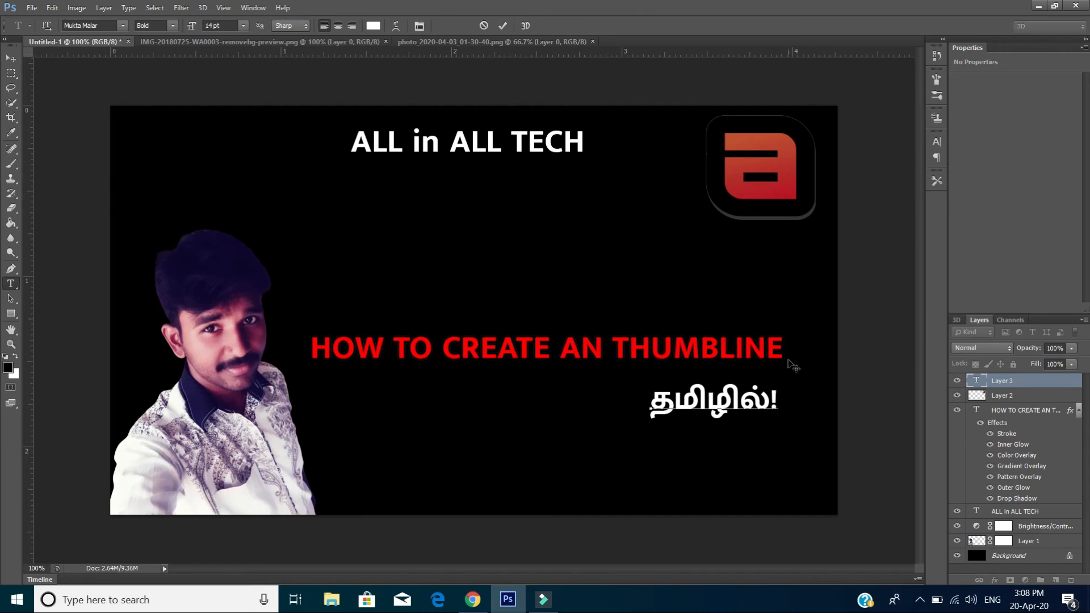
Open youtube_PNG15 from the Desktop and bring the YouTube logo into the thumbnail document as a new layer.
{"action": "key", "text": "ctrl+o"}
{"action": "scroll", "coordinate": [522, 408], "scroll_direction": "down", "scroll_amount": 10}
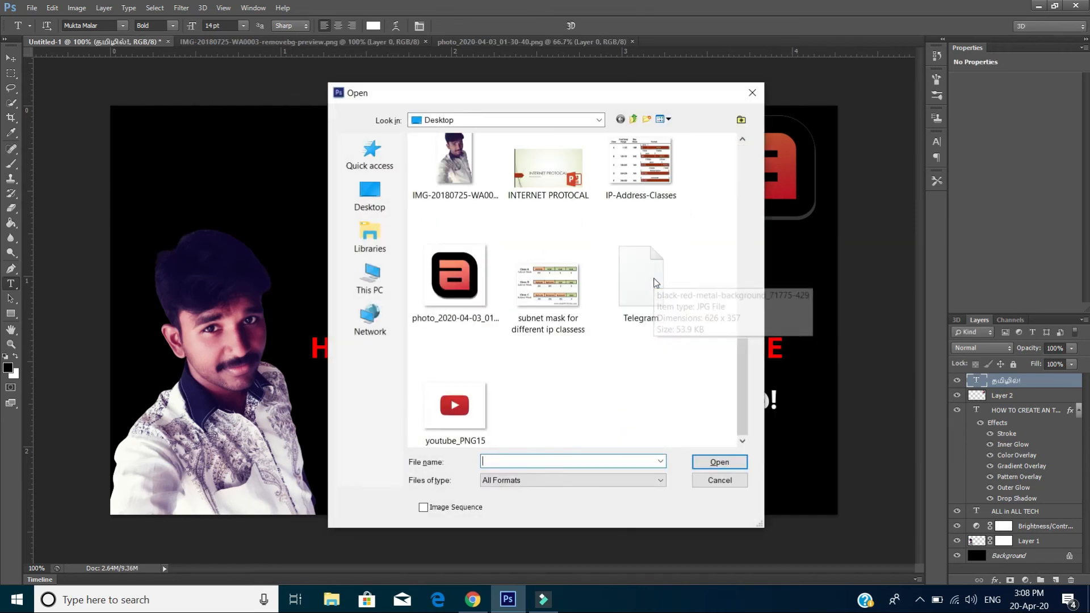
{"action": "double_click", "coordinate": [454, 405]}
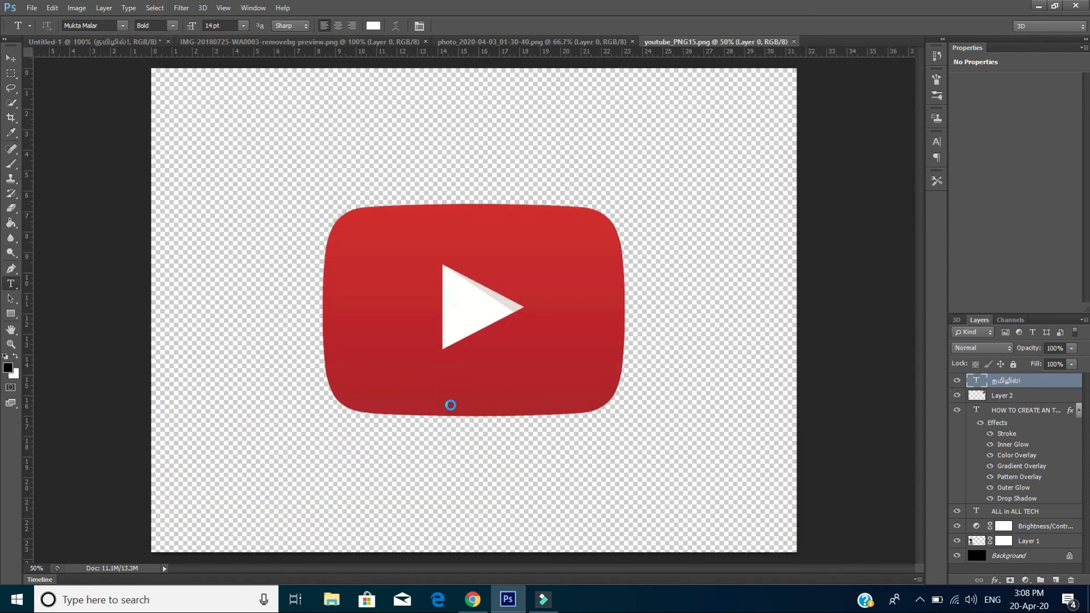
{"action": "key", "text": "v"}
{"action": "left_click_drag", "start_coordinate": [468, 336], "coordinate": [438, 261]}
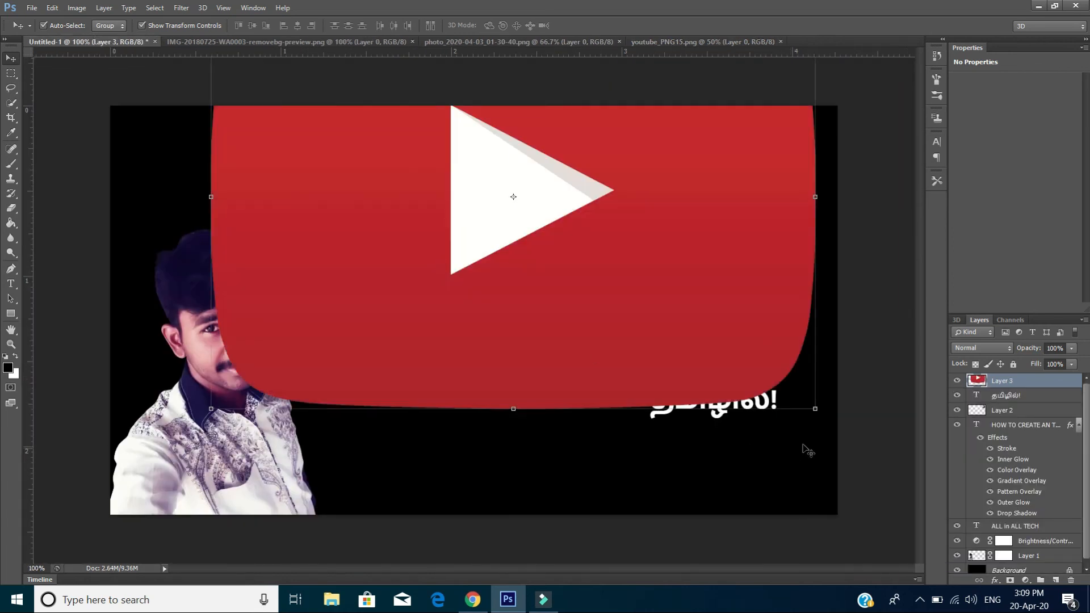
Scale down the YouTube logo, place it between the white title and the red heading, and commit the transform.
{"action": "left_click_drag", "start_coordinate": [815, 408], "coordinate": [491, 287]}
{"action": "key", "text": "Return"}
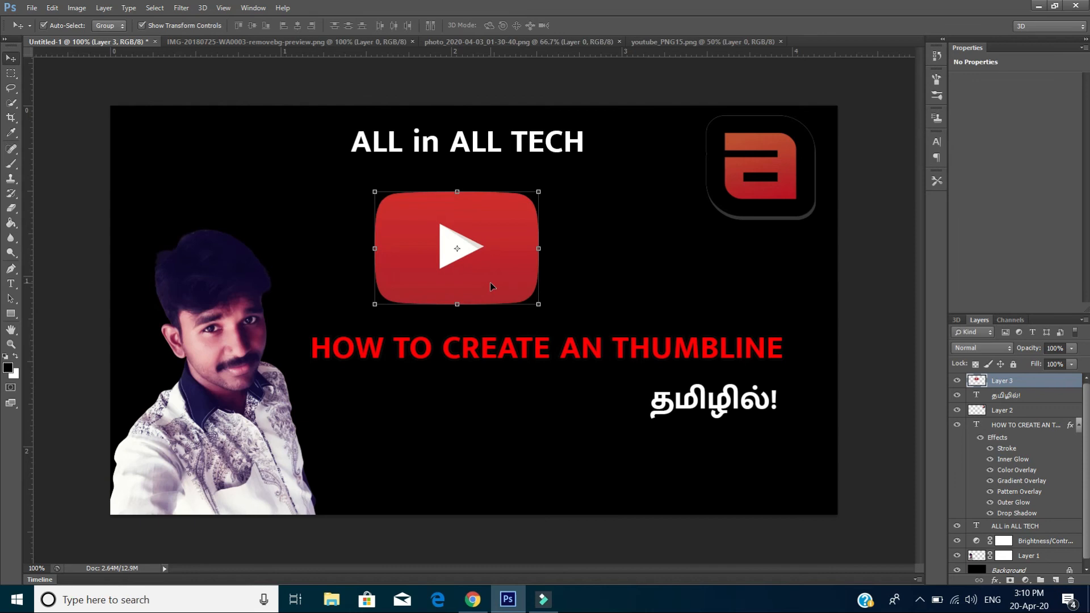
{"action": "left_click", "coordinate": [571, 421]}
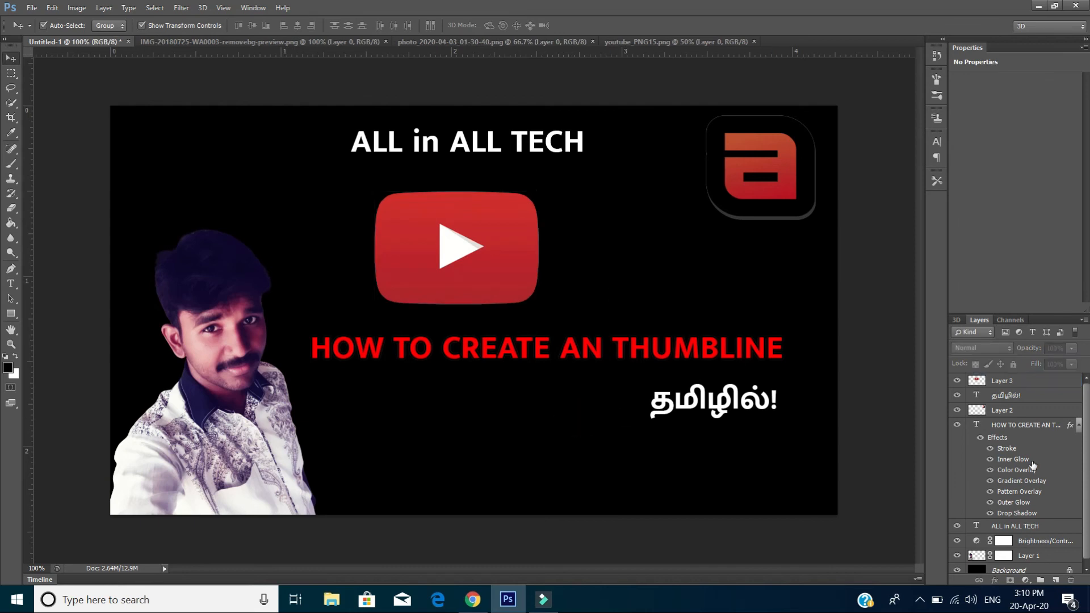
Add the creator's full name in white text near the canvas's bottom edge, beside the portrait, and commit it.
{"action": "left_click", "coordinate": [1033, 425]}
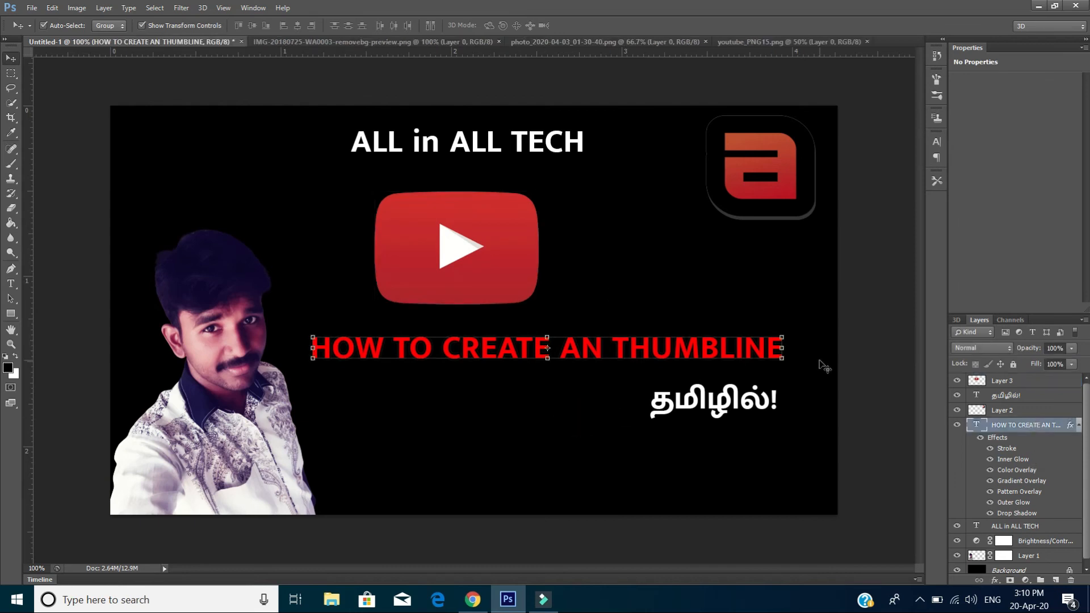
{"action": "left_click", "coordinate": [10, 283]}
{"action": "left_click", "coordinate": [367, 476]}
{"action": "type", "text": "PRE"}
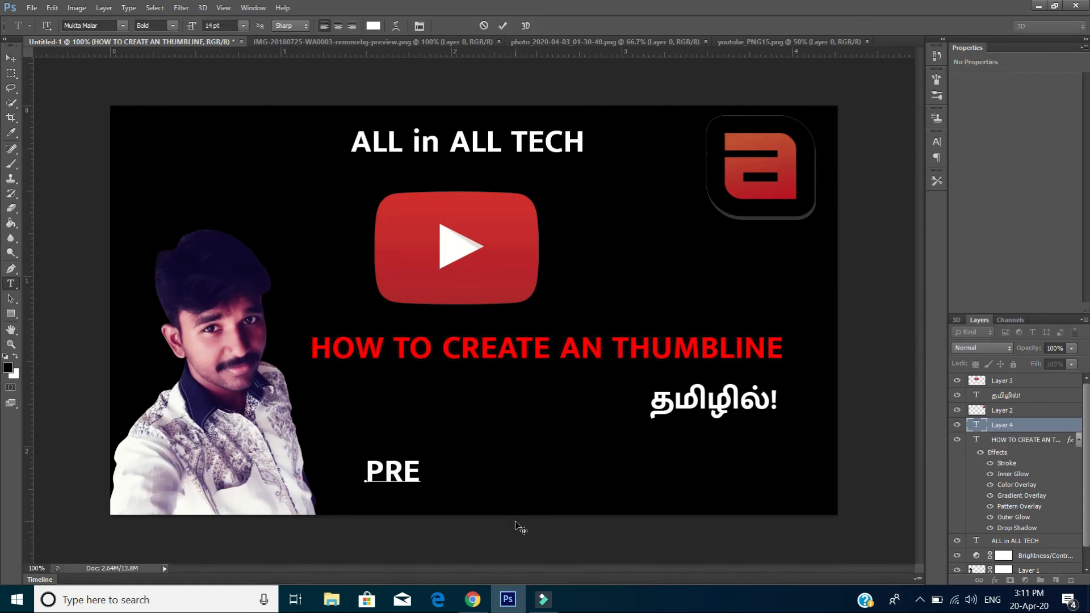
{"action": "type", "text": "MKUMAR"}
{"action": "key", "text": "BackSpace"}
{"action": "key", "text": "BackSpace"}
{"action": "type", "text": "RAGAVAN"}
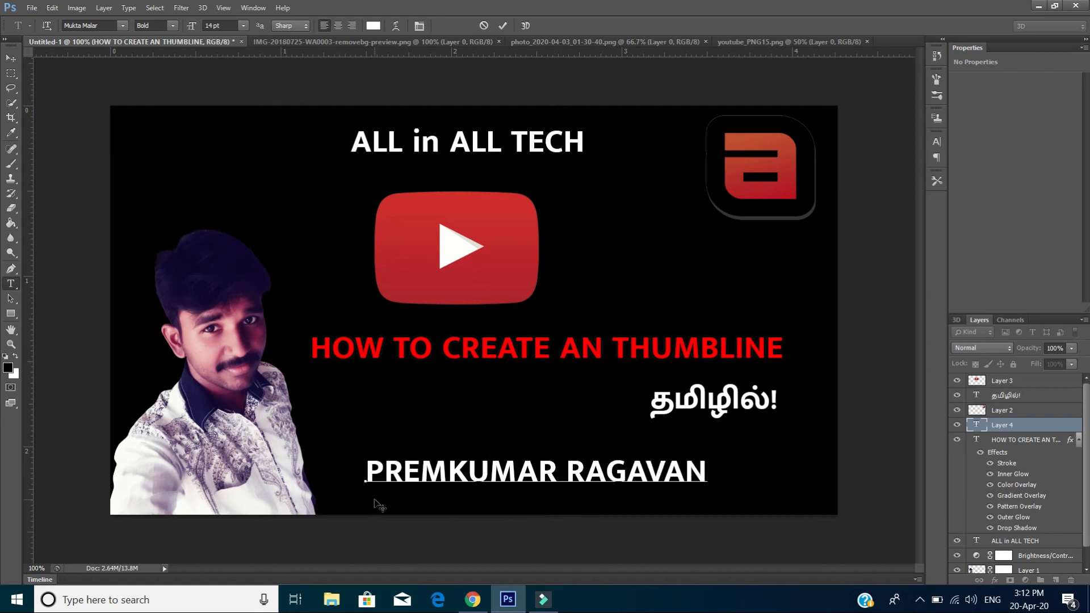
{"action": "key", "text": "ctrl+Return"}
Save the thumbnail to the Desktop as the JPEG Untitled-1.jpg with quality 10 (Maximum) and the Baseline ("Standard") format option.
{"action": "left_click", "coordinate": [32, 8]}
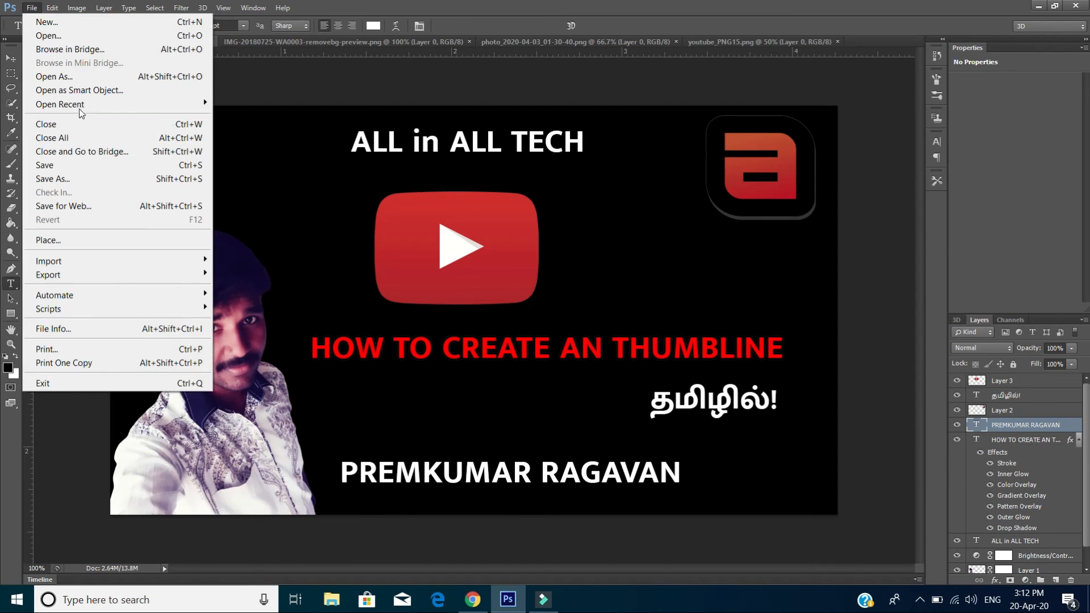
{"action": "left_click", "coordinate": [84, 177]}
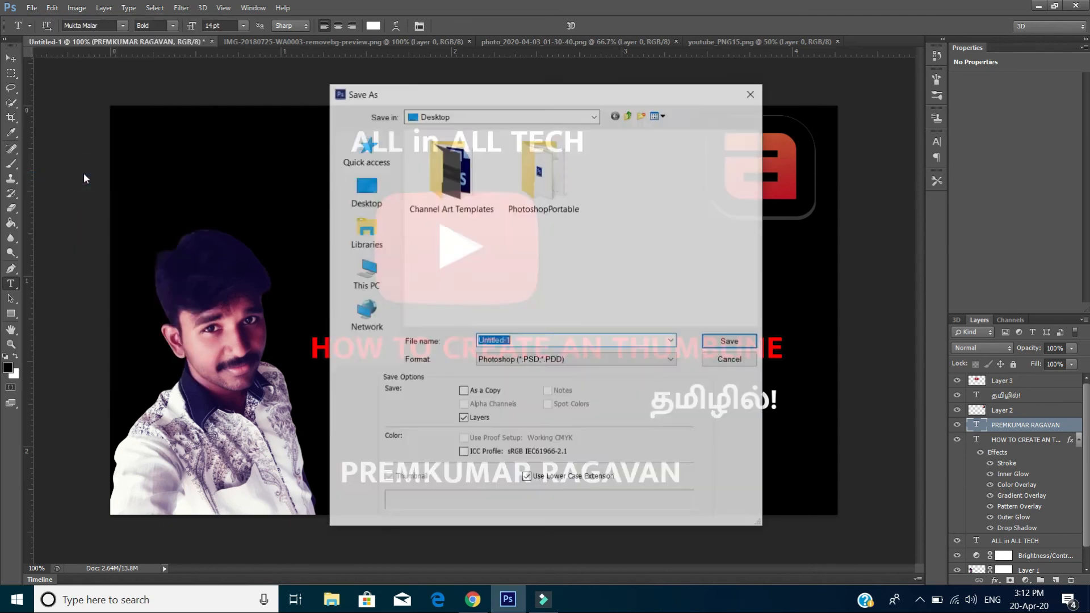
{"action": "left_click", "coordinate": [612, 366]}
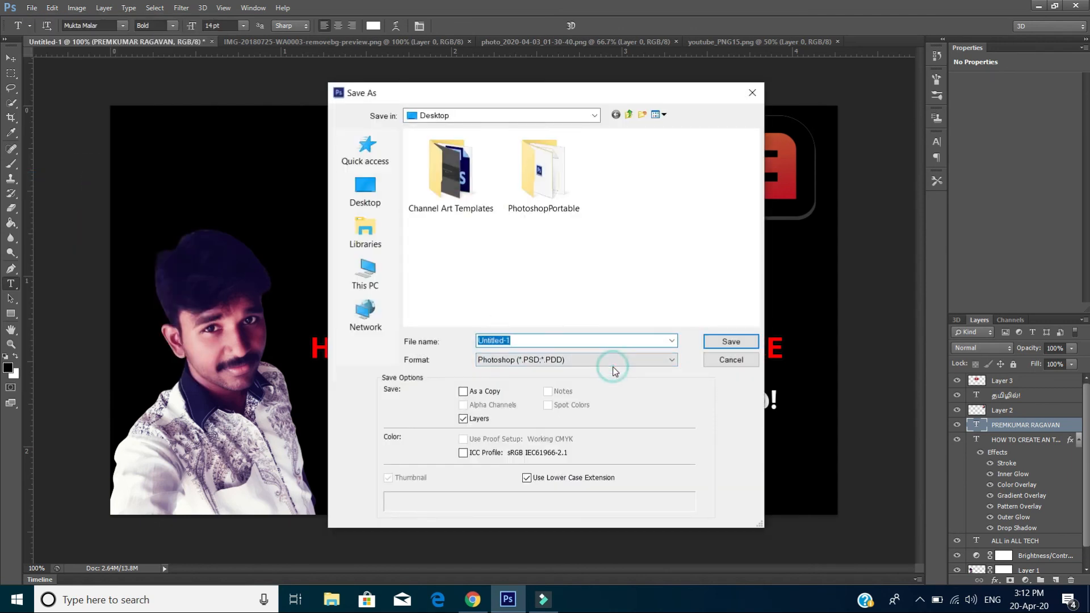
{"action": "left_click", "coordinate": [629, 361]}
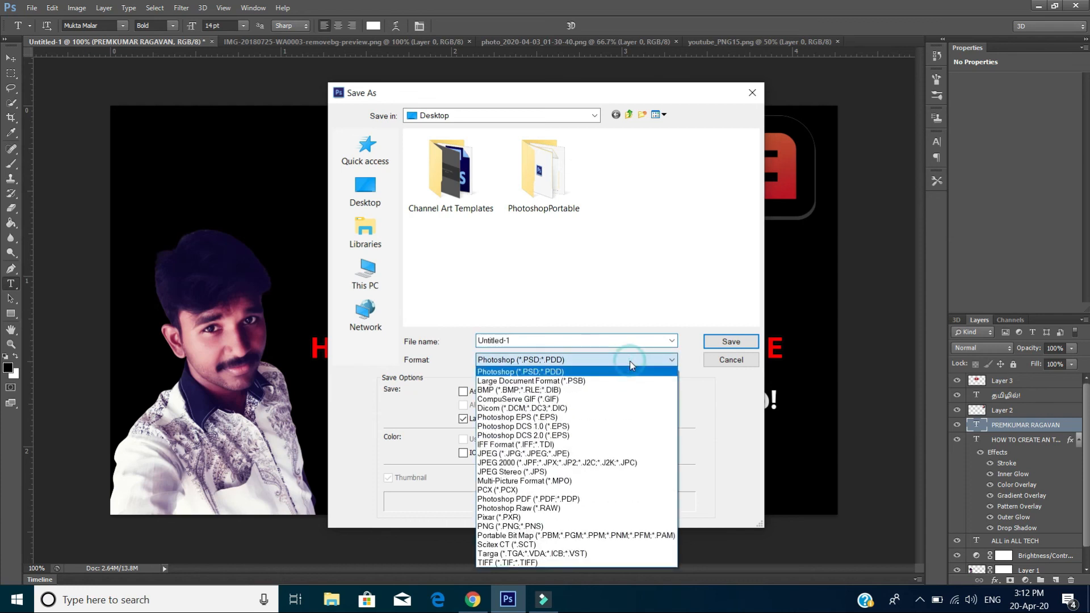
{"action": "left_click", "coordinate": [600, 454]}
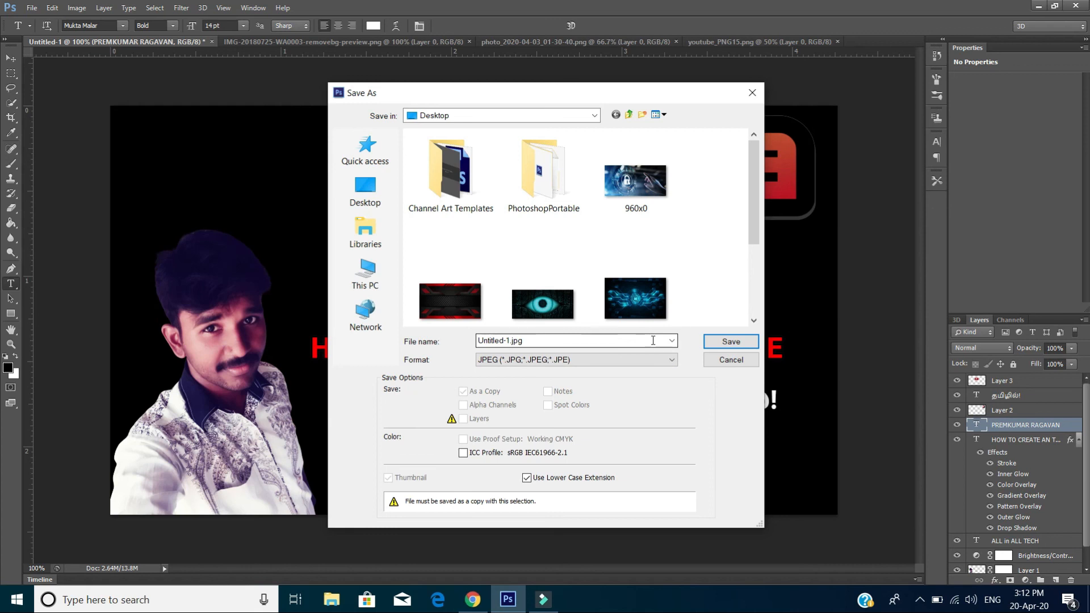
{"action": "left_click", "coordinate": [364, 188]}
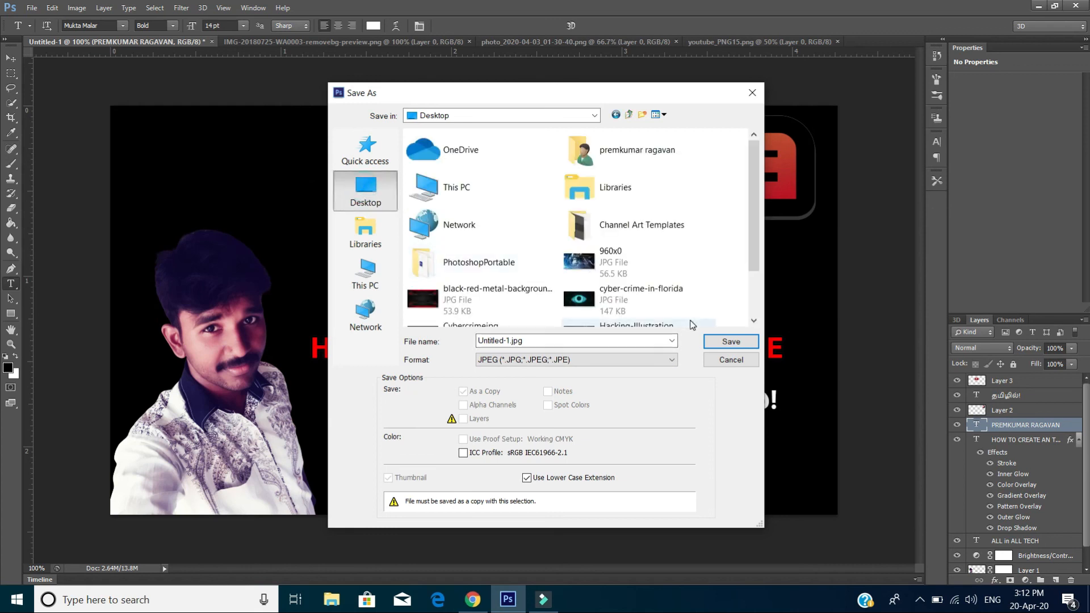
{"action": "left_click", "coordinate": [731, 342]}
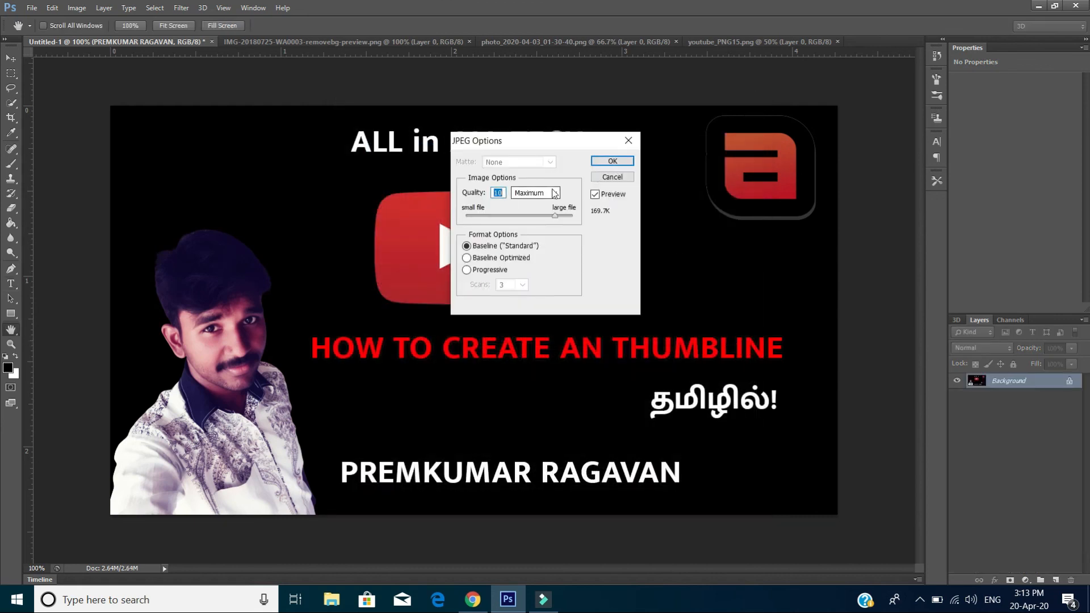
{"action": "left_click", "coordinate": [613, 162]}
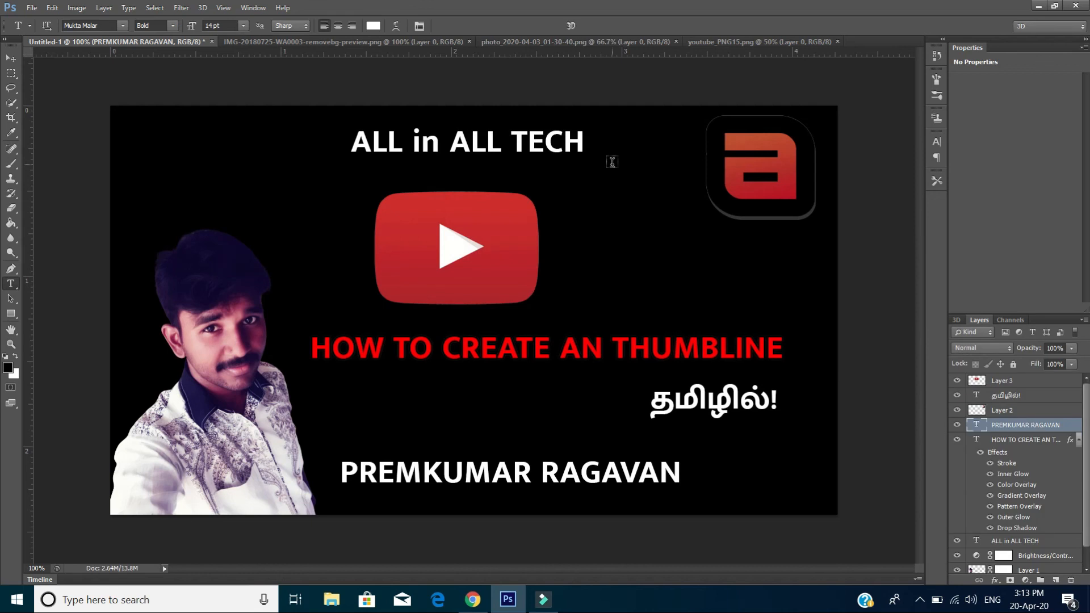